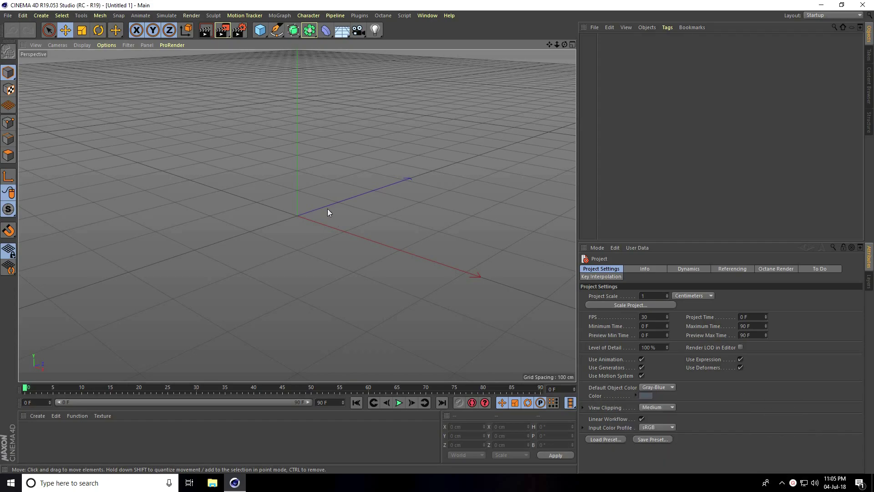
Add a MoText object reading S with Align set to Middle
click(279, 15)
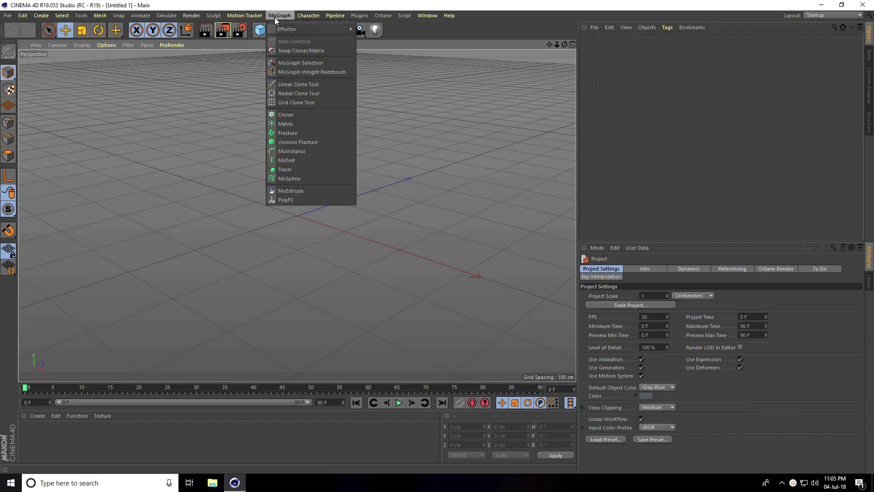
click(283, 159)
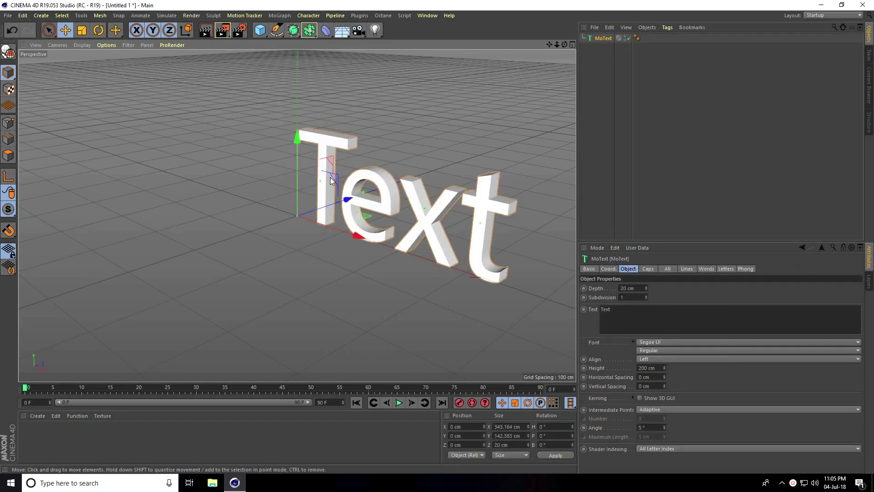
double_click(605, 309)
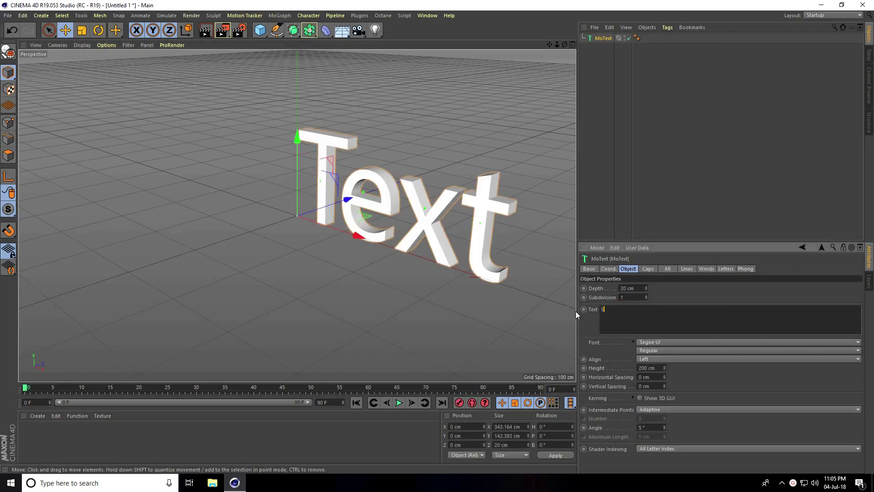
click(640, 359)
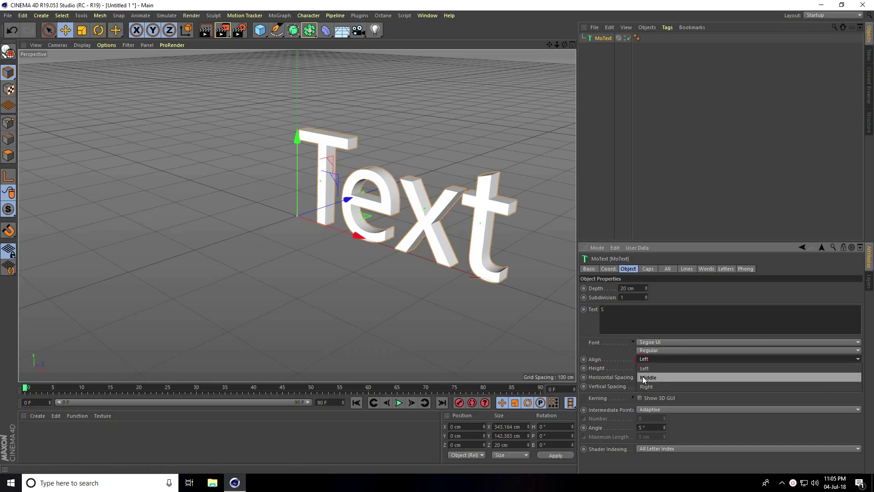
click(642, 376)
scroll(316, 150, up, 2)
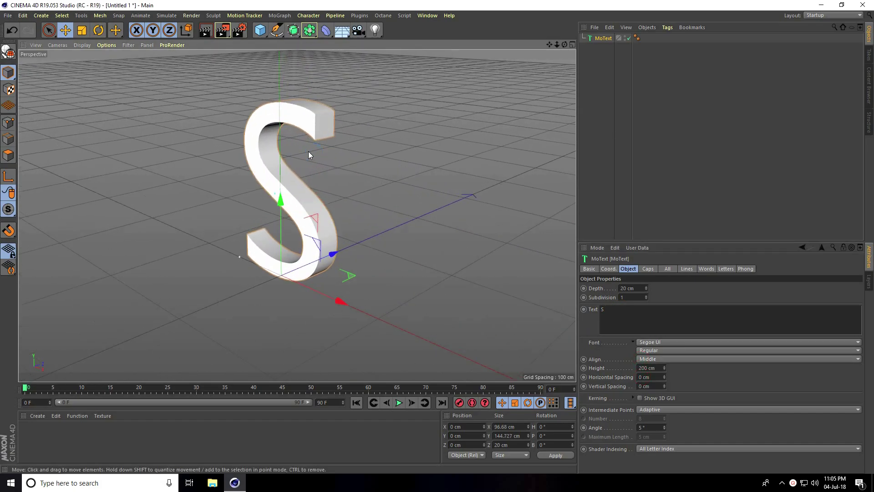
Give the S the Homoarakhn font and a 70 cm extrusion depth
click(657, 343)
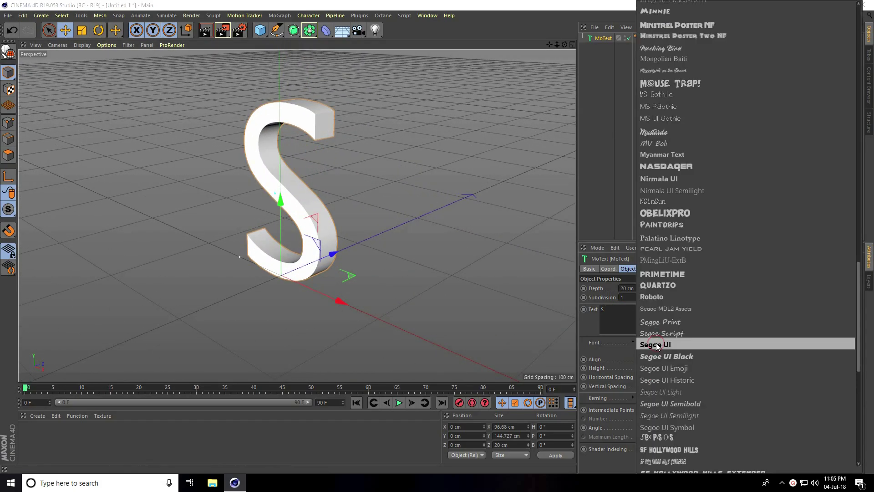
scroll(656, 342, up, 5)
scroll(656, 343, up, 5)
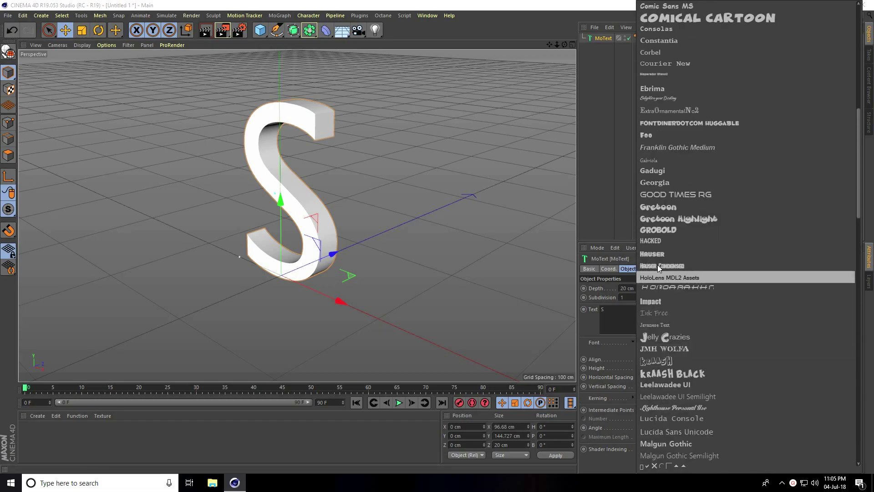
click(661, 288)
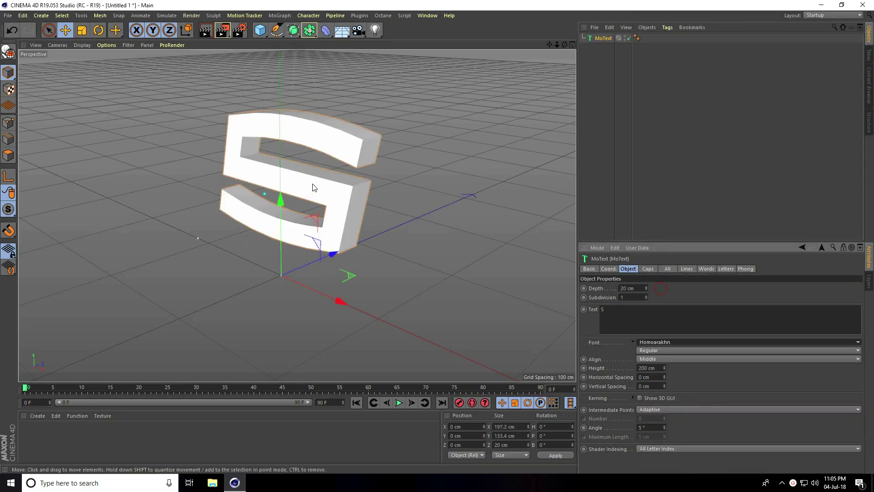
mouse_move(315, 188)
alt+mouse_down()
mouse_move(348, 171)
mouse_move(457, 168)
mouse_move(303, 176)
mouse_move(311, 172)
alt+mouse_up()
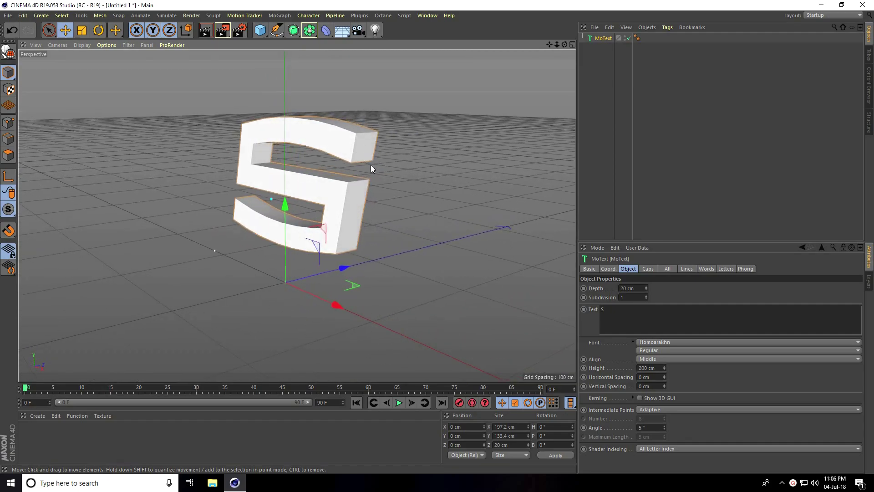
drag(646, 287, 646, 285)
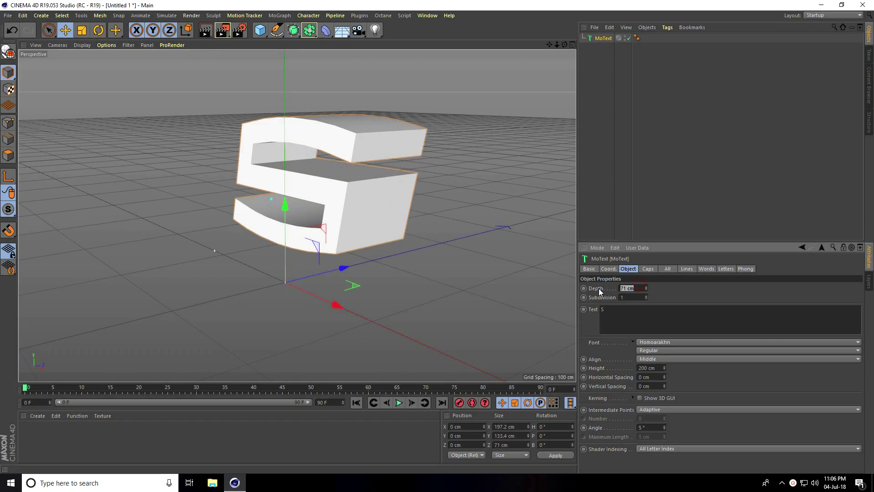
text(70)
key(Return)
Set both the Start and End caps of the S to Fillet Cap
click(648, 269)
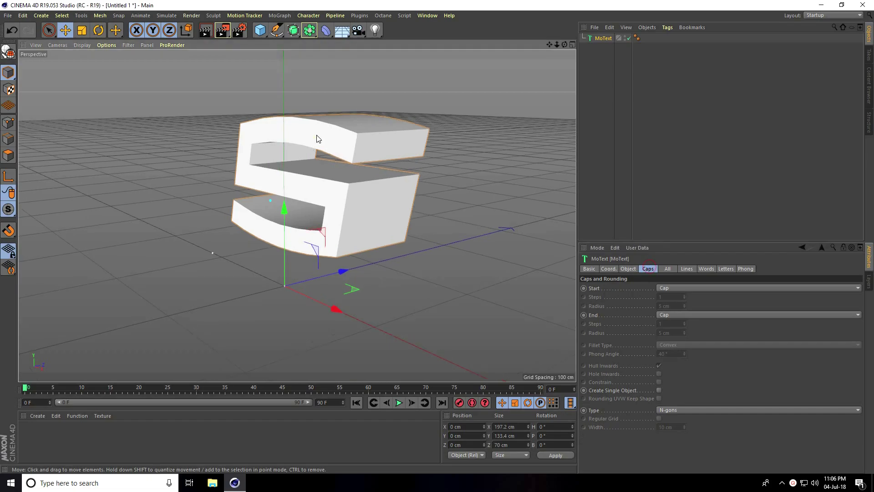
scroll(318, 136, up, 3)
click(660, 287)
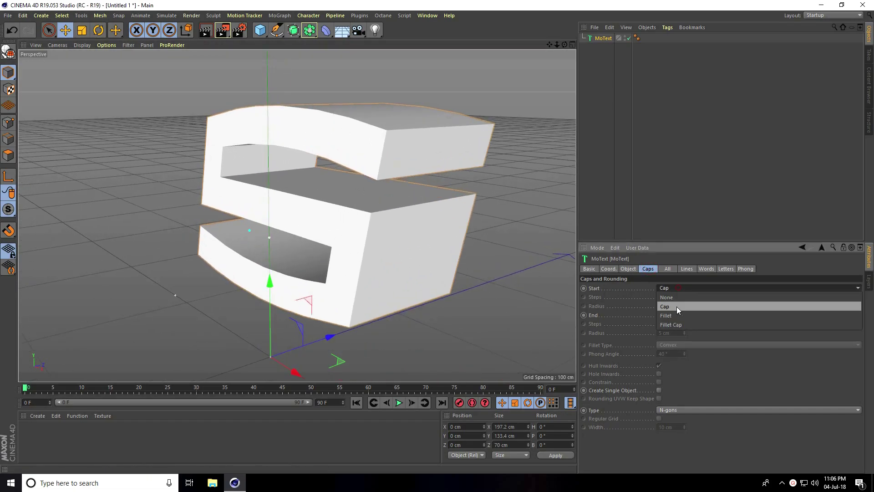
click(680, 323)
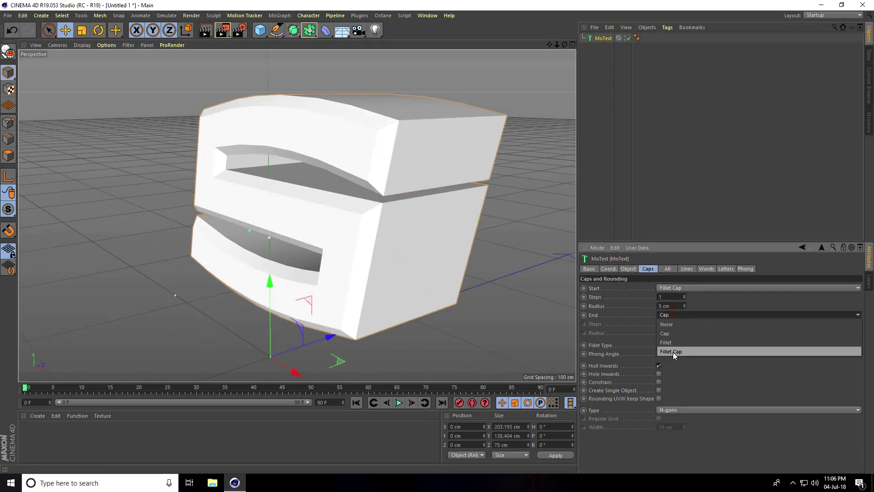
click(673, 351)
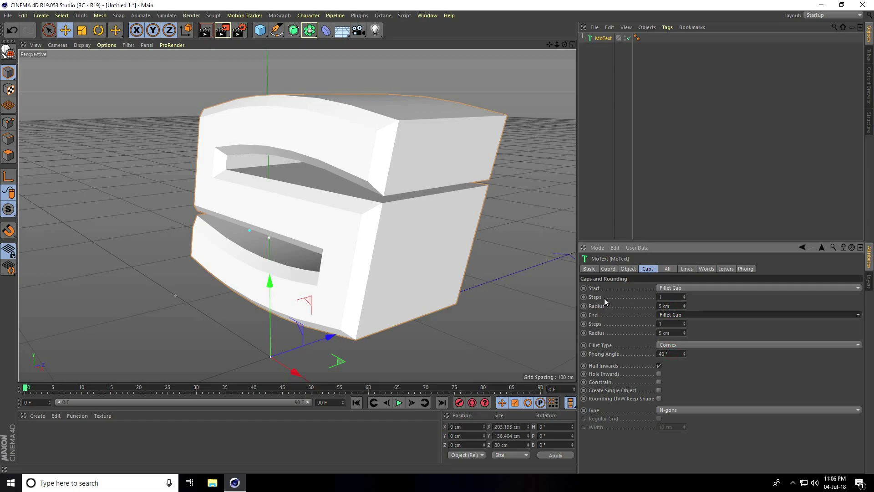
Give the front and back fillets 2 steps and a 3 cm radius each
click(683, 295)
click(683, 295)
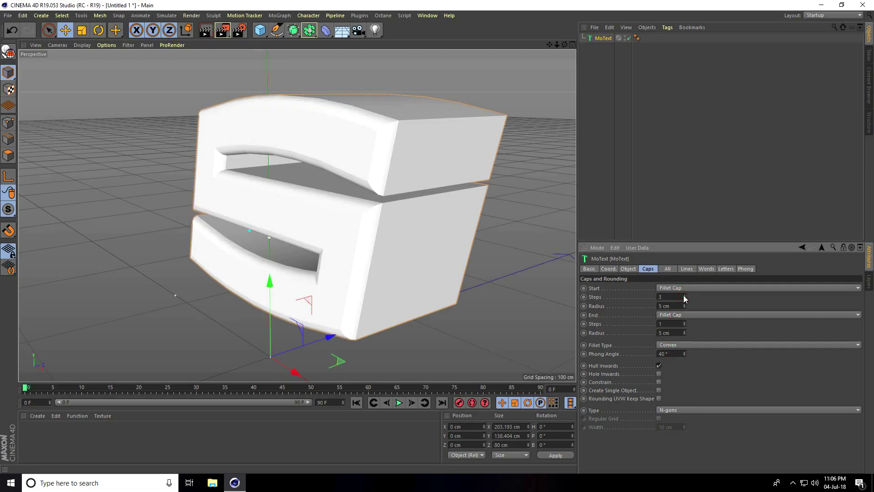
click(683, 298)
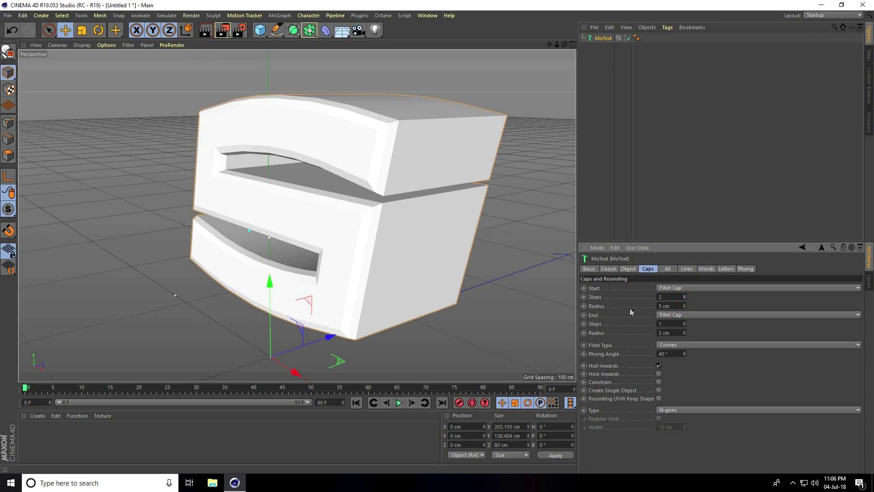
click(683, 308)
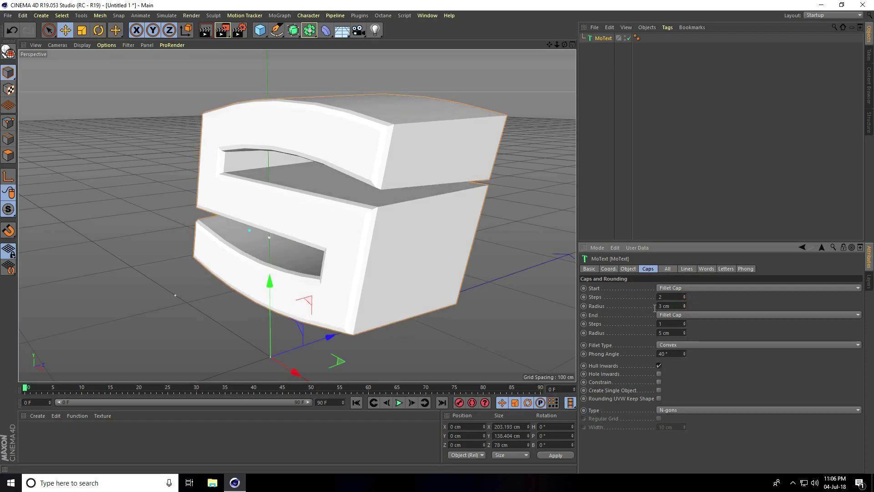
click(684, 324)
click(684, 333)
click(684, 334)
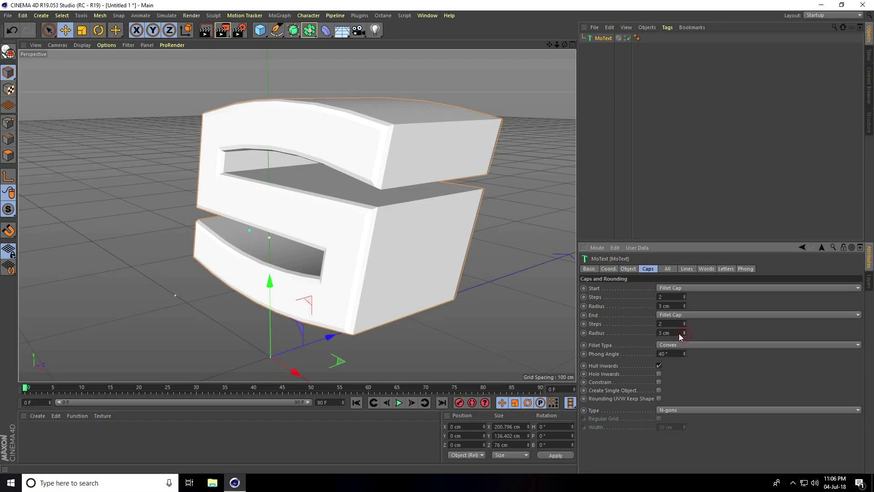
scroll(230, 190, up, 2)
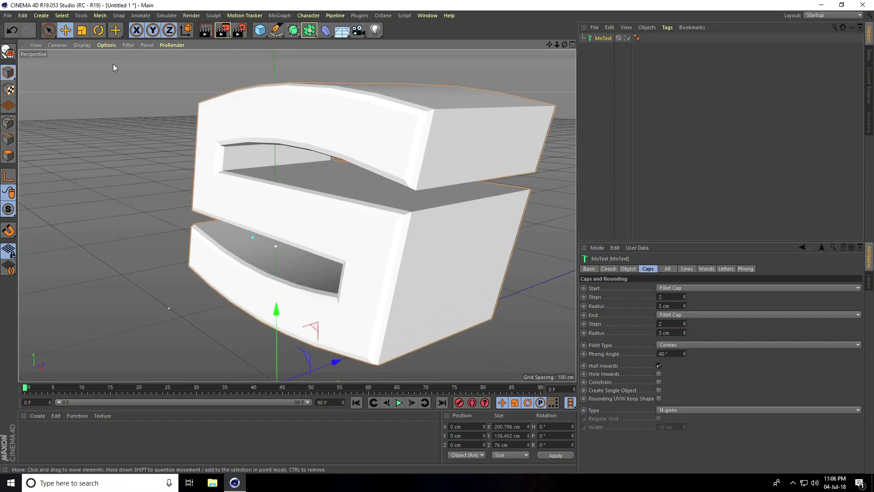
Switch the viewport to Gouraud Shading (Lines) and orbit to see the S edges
click(83, 44)
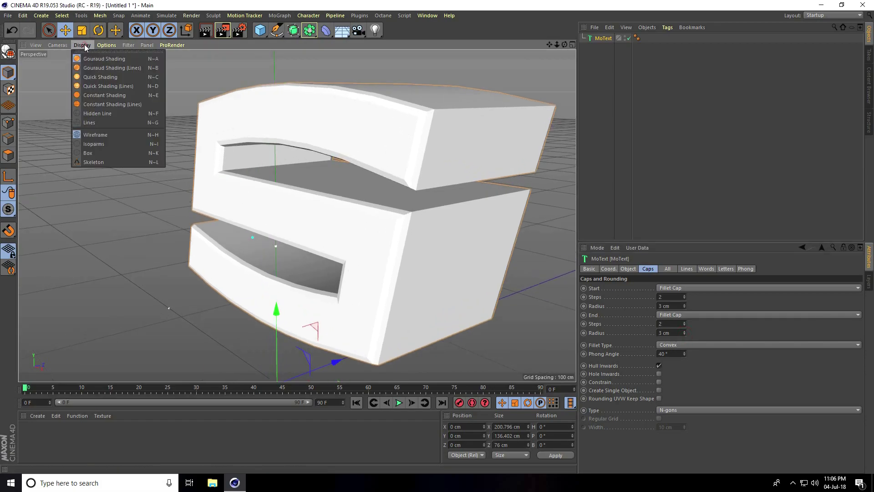
click(91, 68)
alt+drag(194, 184, 352, 182)
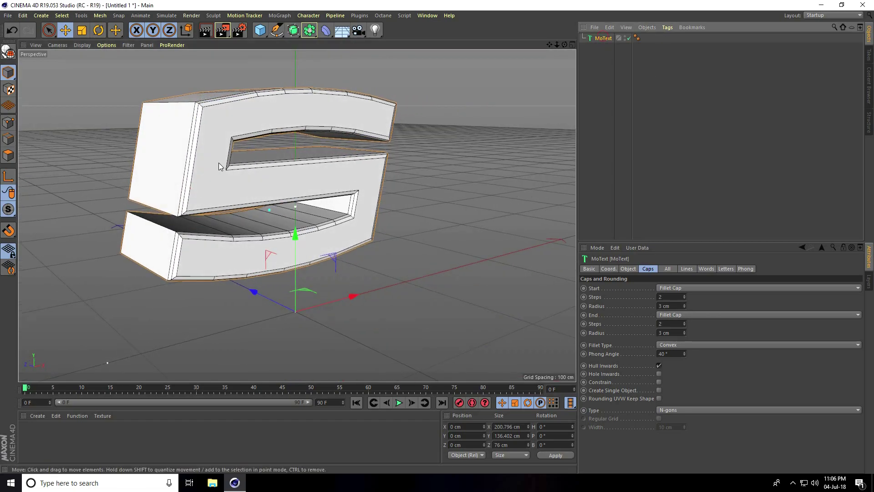
Make the MoText editable and move the S null to the top level
click(9, 53)
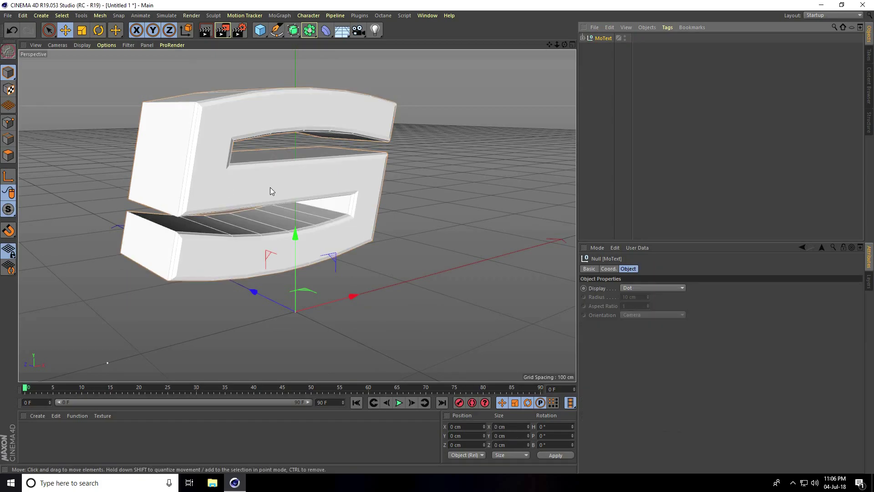
click(583, 39)
click(587, 47)
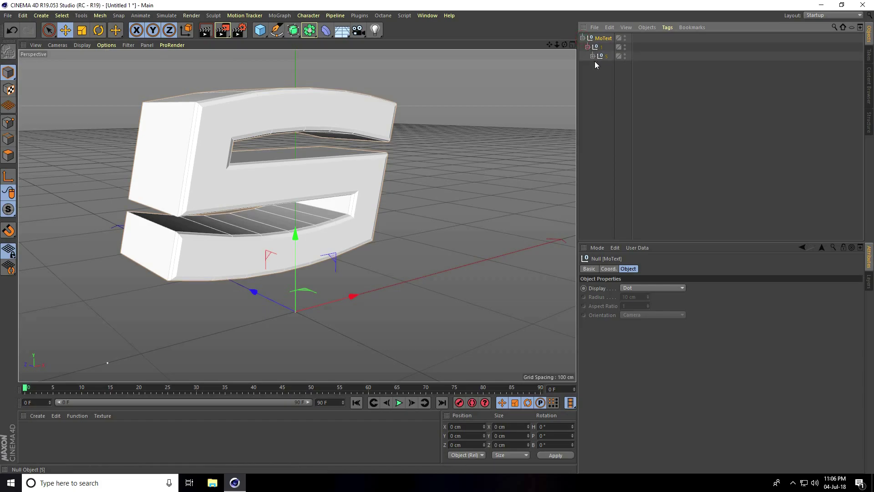
click(591, 56)
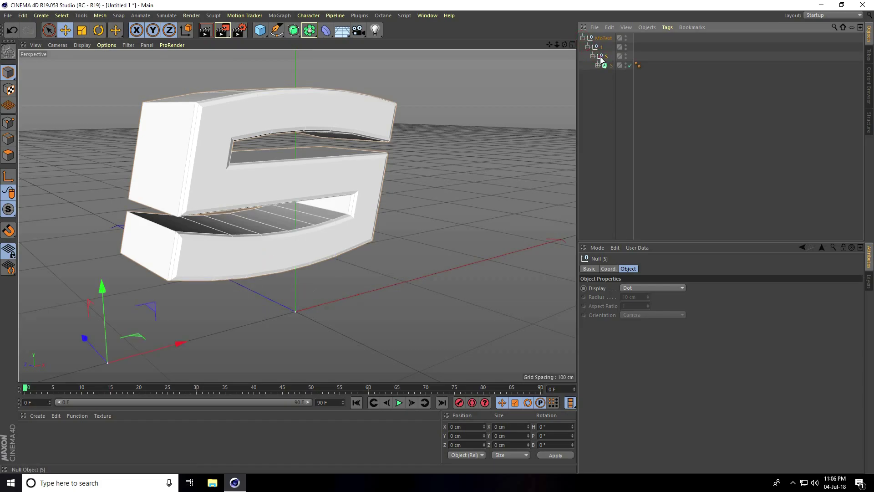
drag(600, 61, 597, 91)
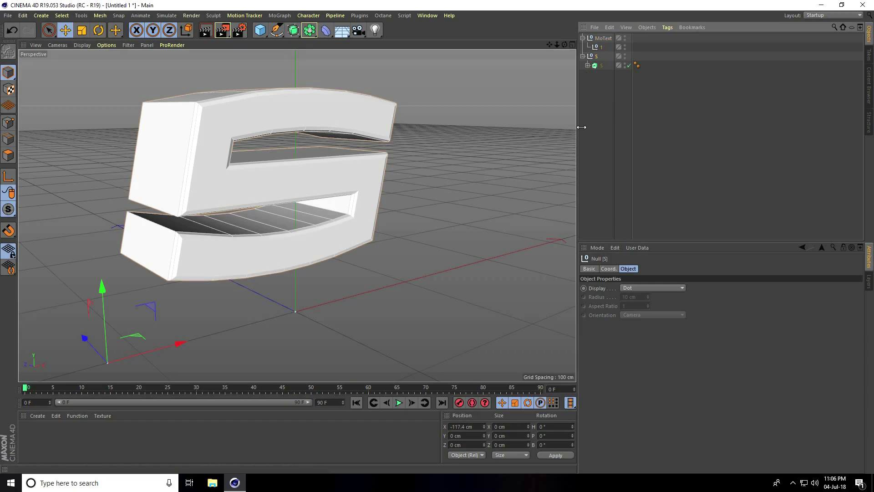
Delete the leftover empty MoText null and select the S null
click(589, 114)
click(602, 39)
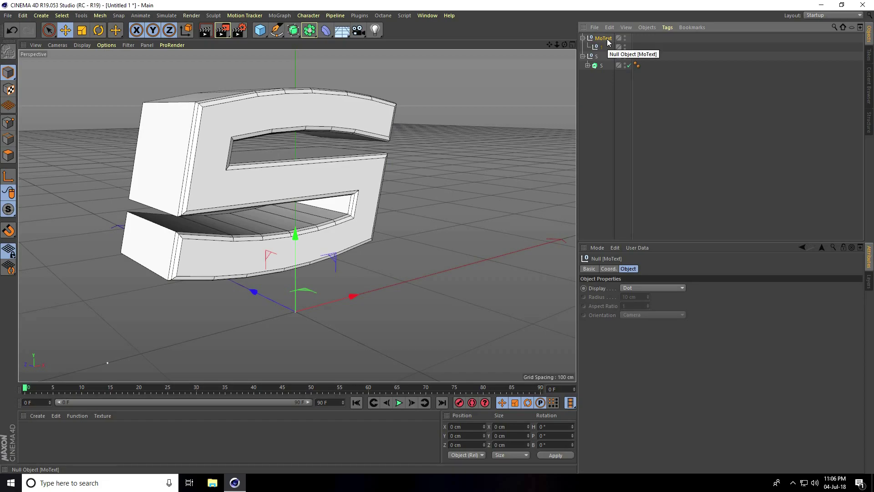
key(Delete)
click(593, 38)
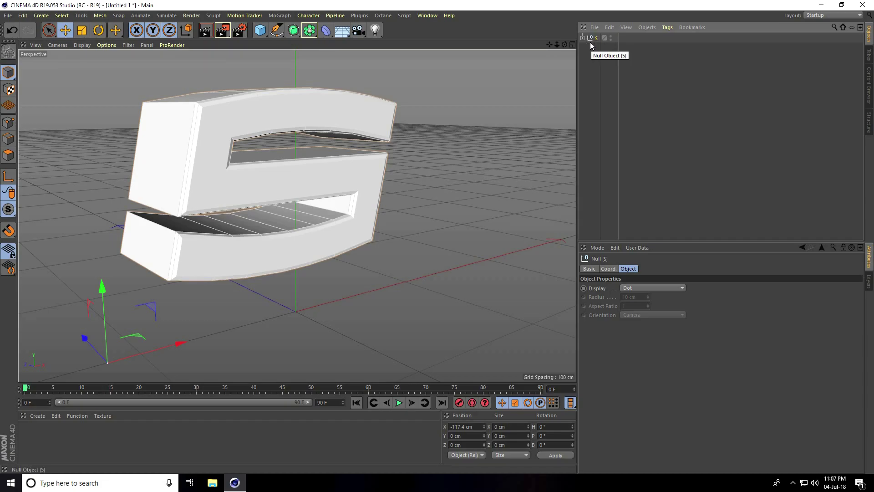
Duplicate the S null as S.1 and check both groups' contents
key(ctrl+c)
key(ctrl+v)
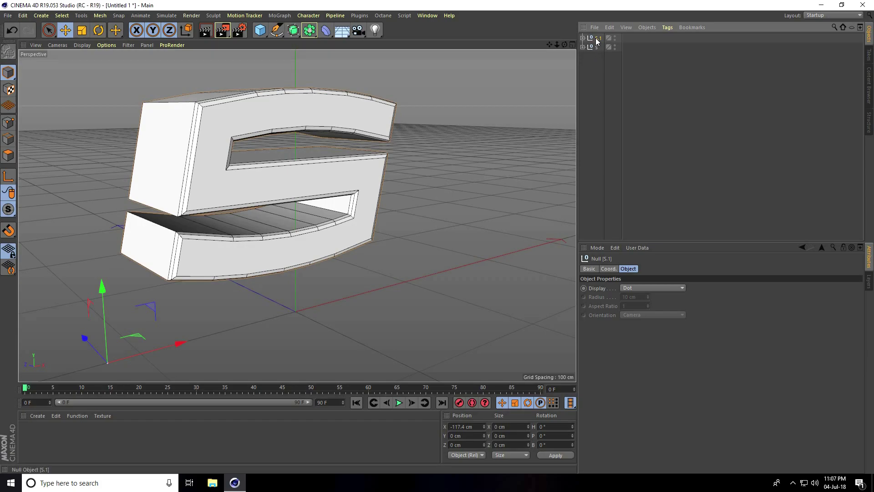
click(581, 47)
click(582, 38)
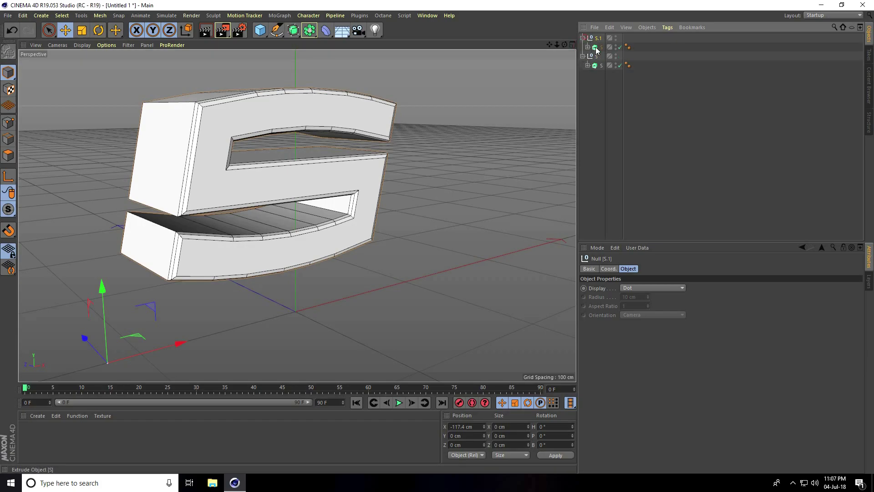
click(582, 38)
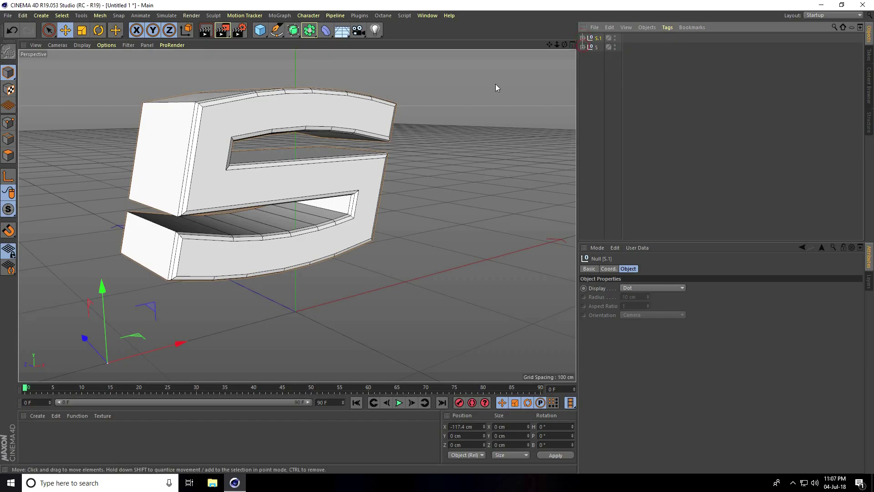
Add a Subdivision Surface and place the S.1 group inside it
click(293, 30)
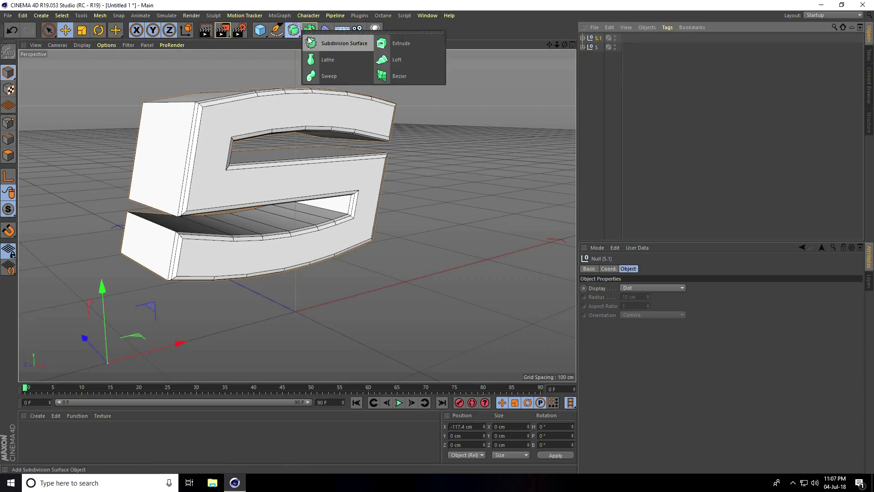
click(360, 46)
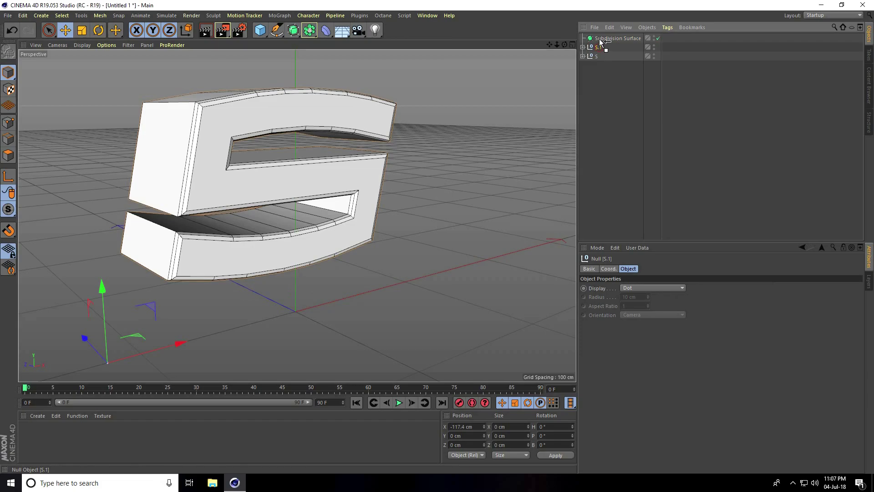
drag(600, 48, 608, 39)
mouse_move(186, 107)
alt+mouse_down()
mouse_move(191, 80)
mouse_move(263, 172)
mouse_move(188, 156)
mouse_move(117, 164)
mouse_move(463, 166)
alt+mouse_up()
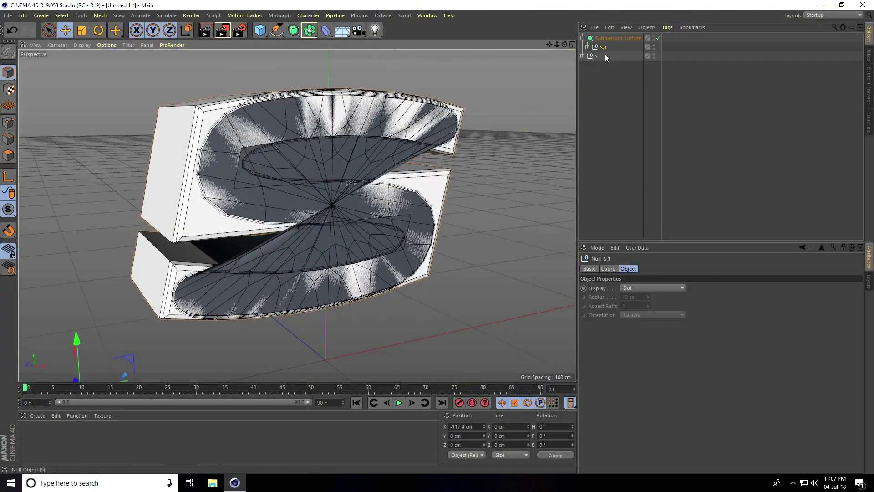
Add an Atom Array and nest the Subdivision Surface under it
click(309, 31)
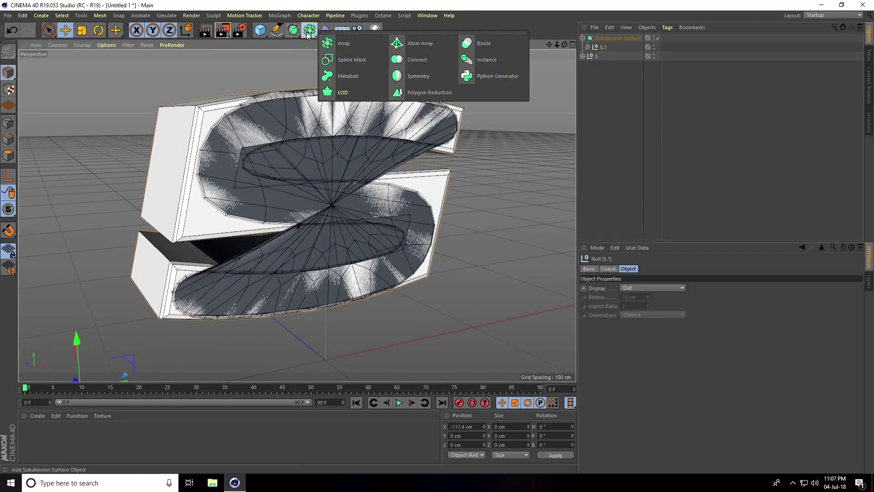
click(420, 45)
click(601, 48)
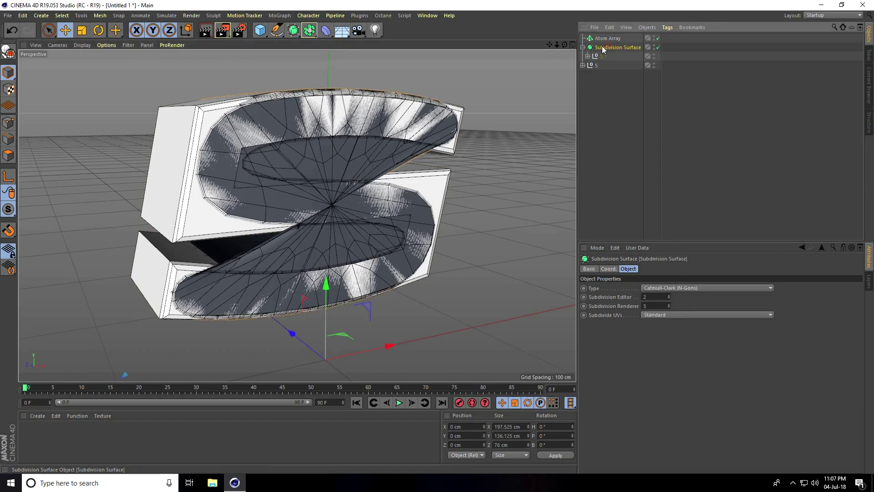
drag(607, 48, 610, 40)
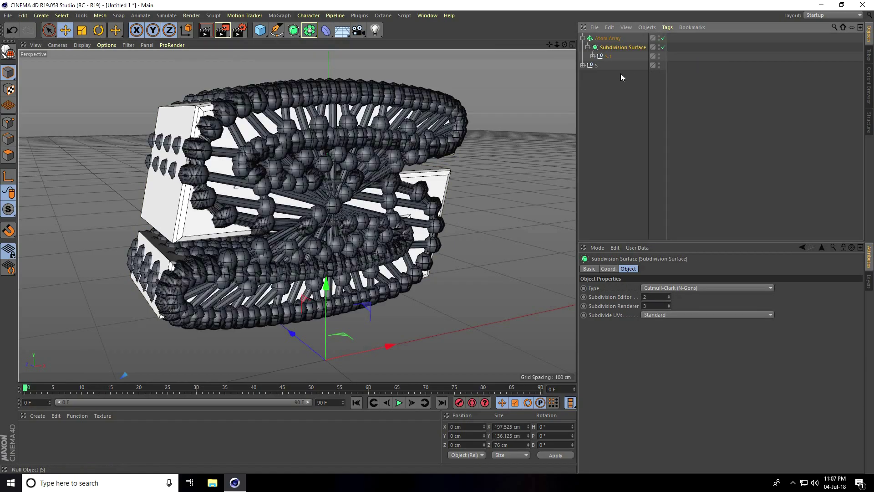
Set the Atom Array's Cylinder Radius and Sphere Radius to 0.7 cm
click(601, 38)
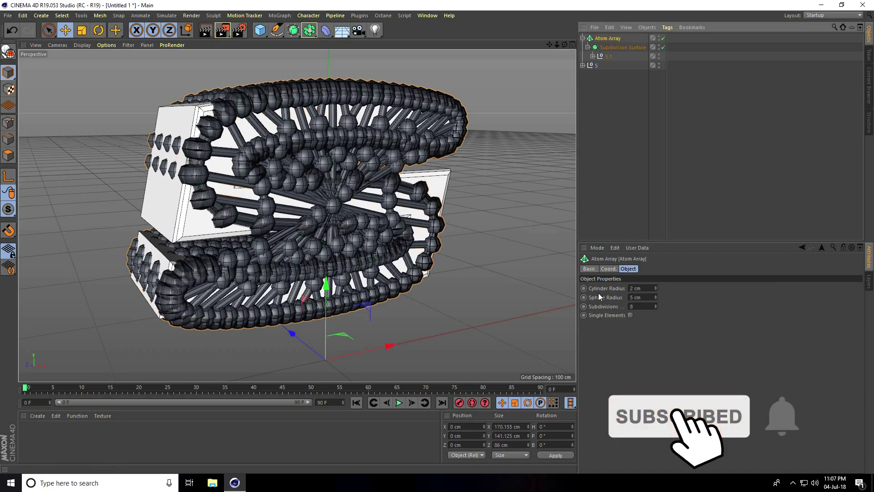
click(618, 289)
text(0.7)
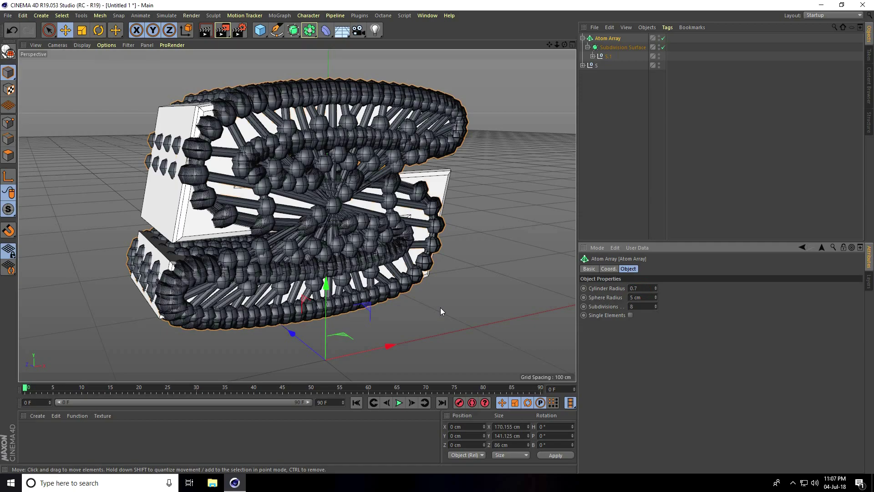
key(Tab)
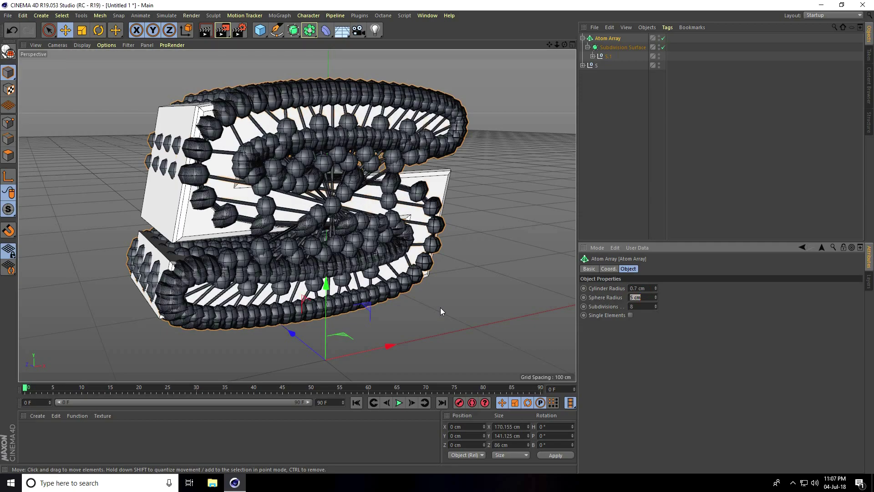
text(0.7)
key(Return)
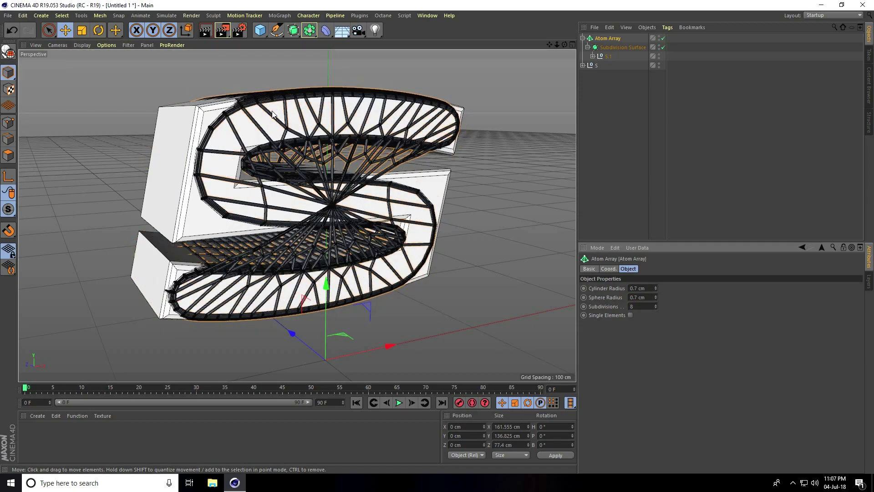
click(106, 44)
Change the viewport display and inspect the lattice, then select the Atom Array
click(90, 57)
click(108, 85)
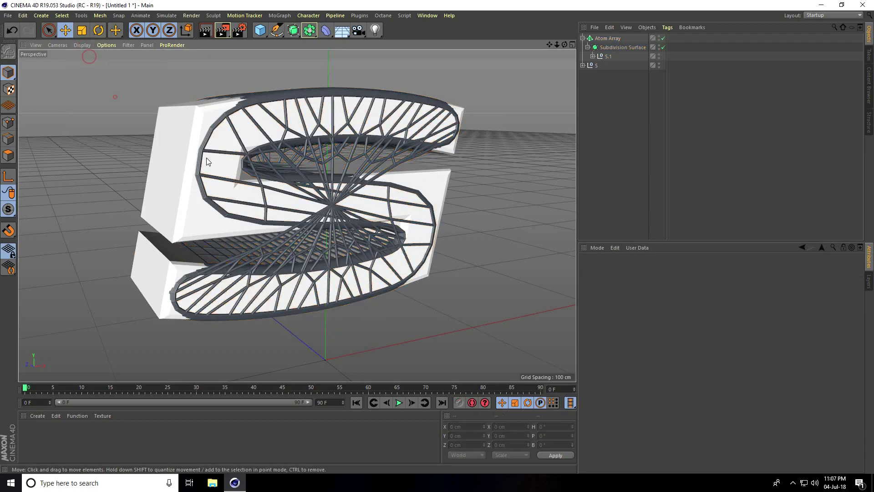
scroll(115, 97, down, 3)
mouse_move(315, 199)
alt+mouse_down()
mouse_move(262, 205)
mouse_move(312, 203)
alt+mouse_up()
click(608, 38)
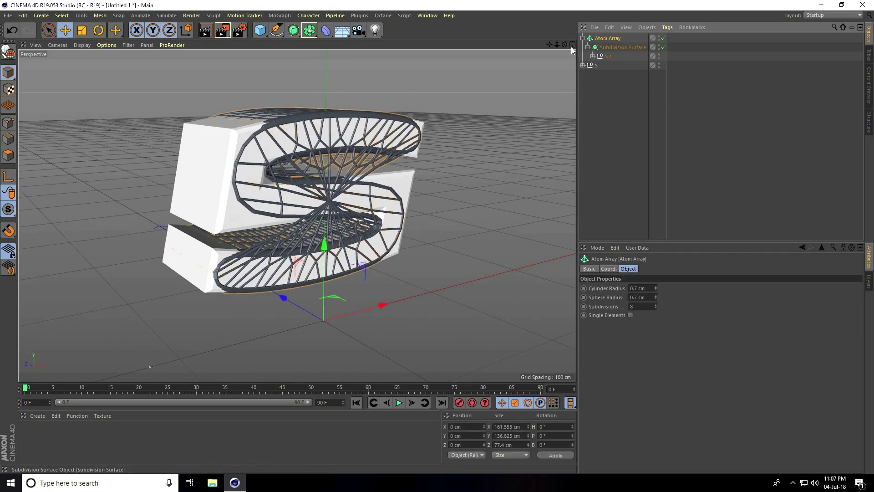
scroll(290, 127, up, 2)
Push the lattice back along Z to about 1.8 cm so it sits inside the S
drag(289, 335, 287, 334)
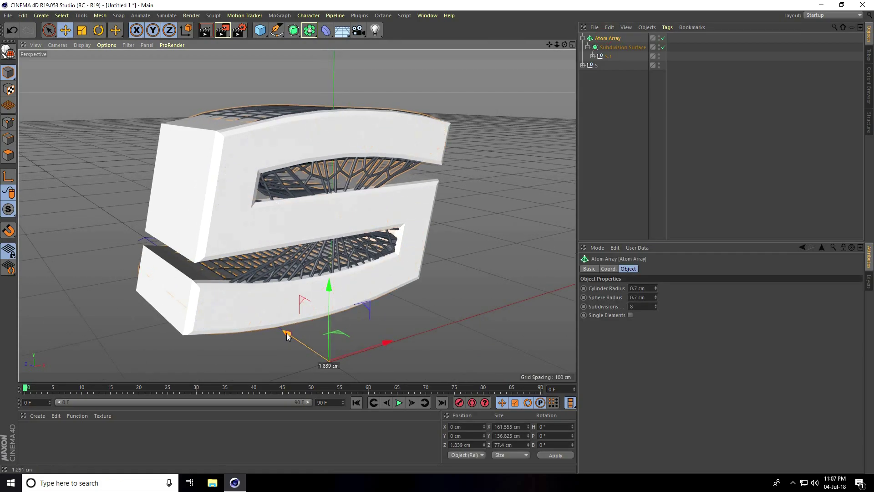
click(475, 160)
mouse_move(476, 160)
alt+mouse_down()
mouse_move(280, 245)
mouse_move(246, 219)
mouse_move(313, 234)
mouse_move(278, 240)
alt+mouse_up()
scroll(290, 184, up, 1)
scroll(310, 163, up, 3)
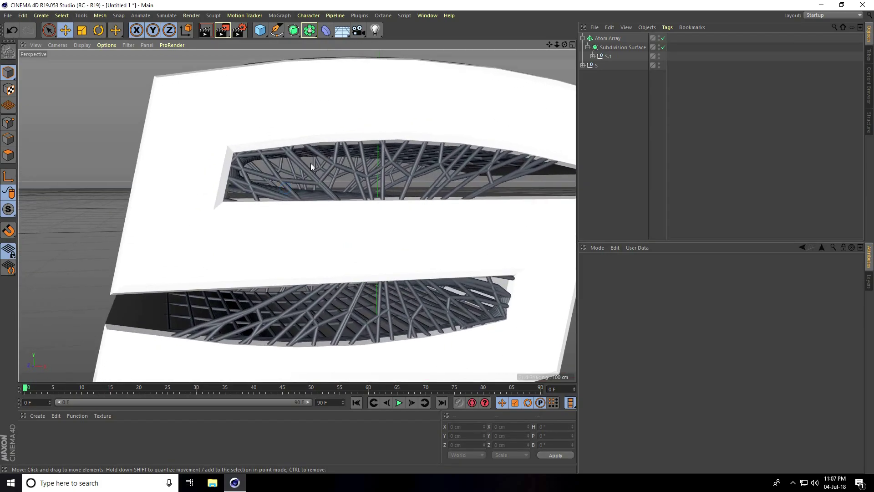
click(604, 48)
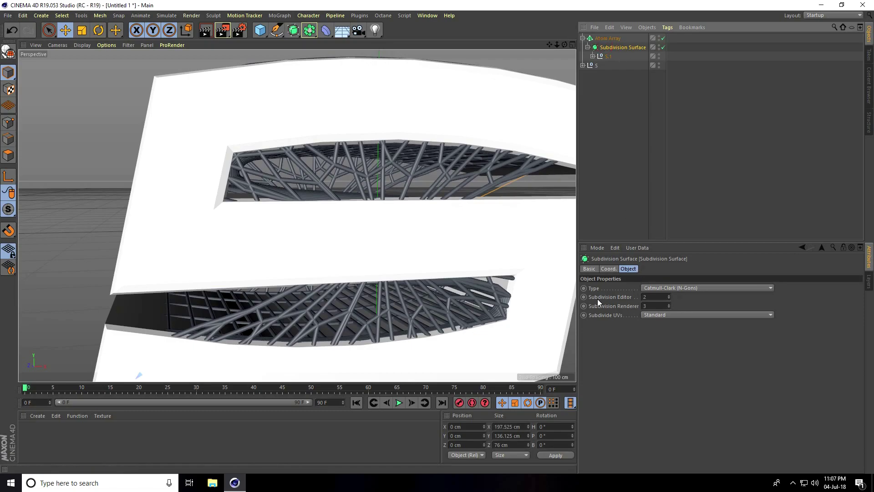
click(669, 295)
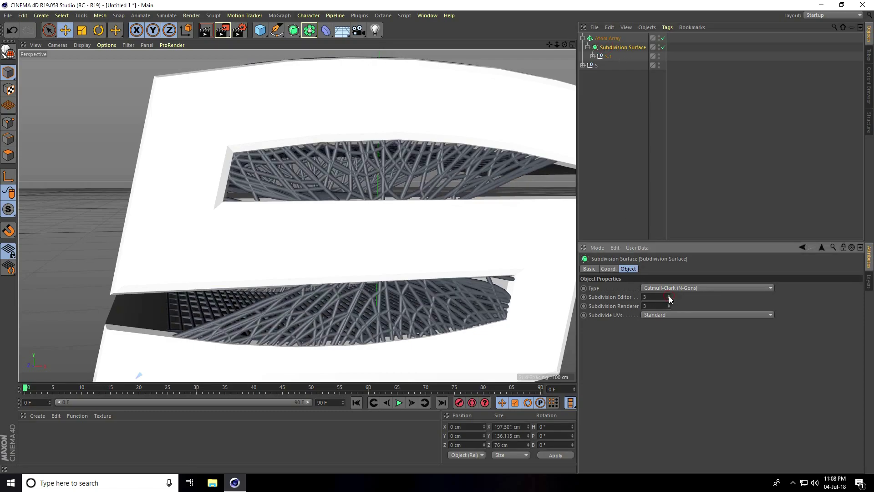
click(669, 299)
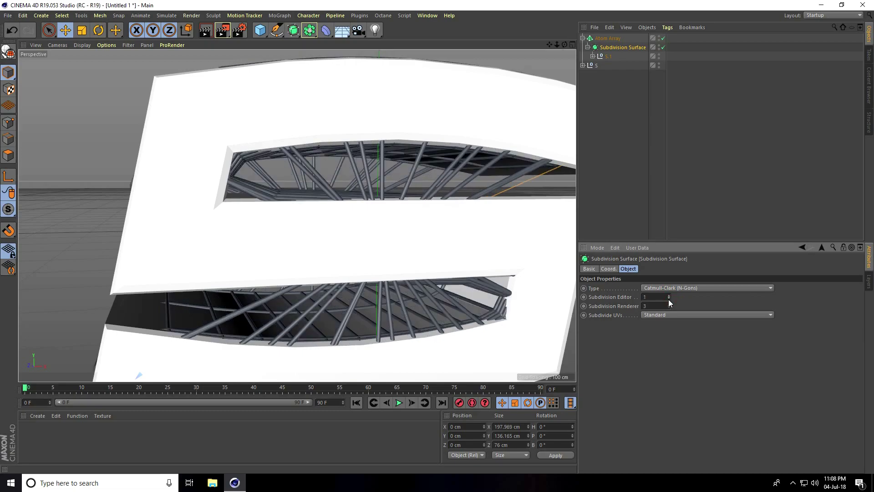
click(669, 295)
click(668, 295)
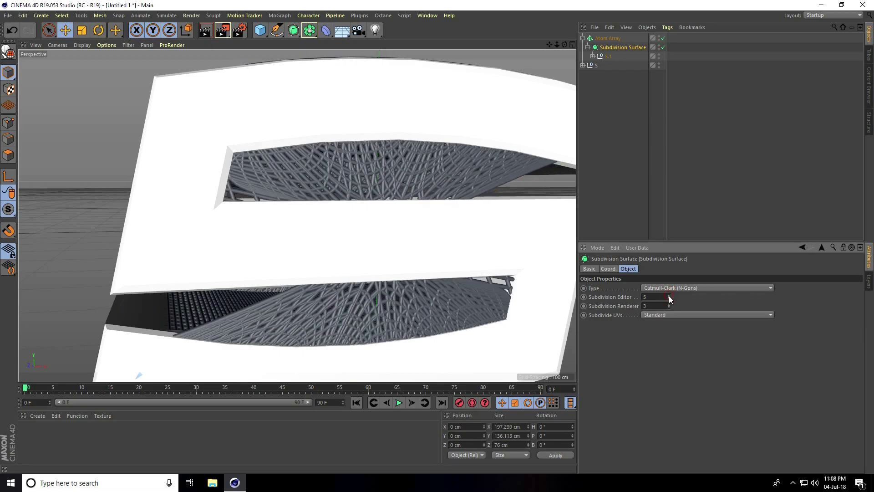
click(668, 295)
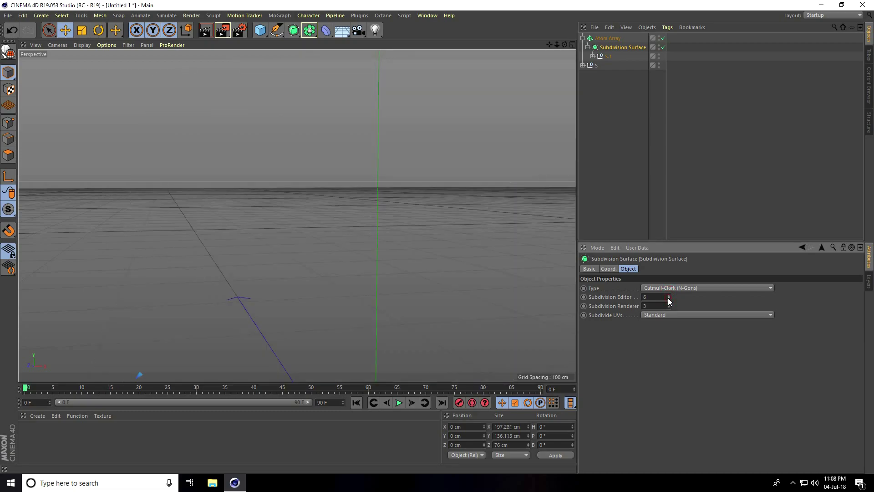
double_click(666, 298)
text(3)
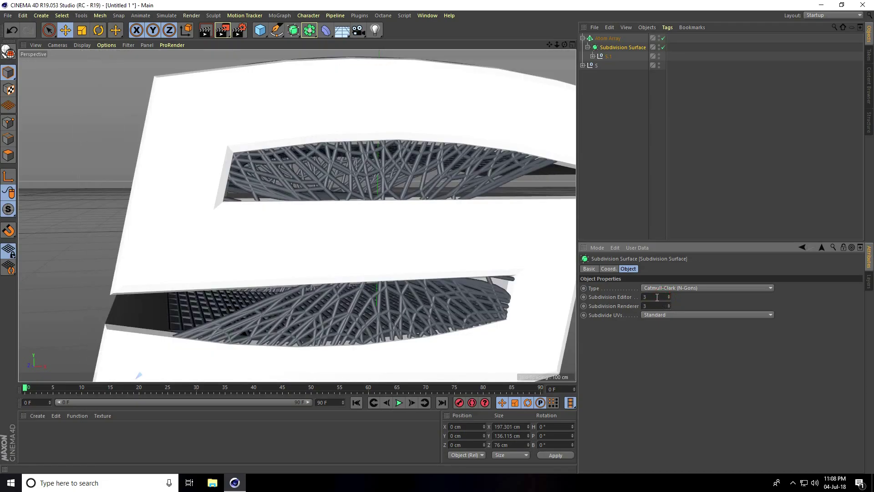
text(2)
key(Return)
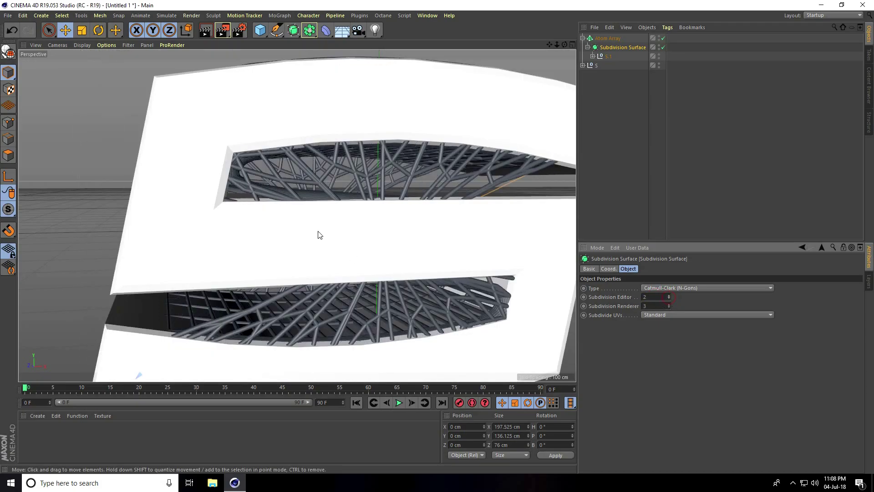
mouse_move(319, 232)
alt+mouse_down()
mouse_move(413, 225)
mouse_move(355, 226)
alt+mouse_up()
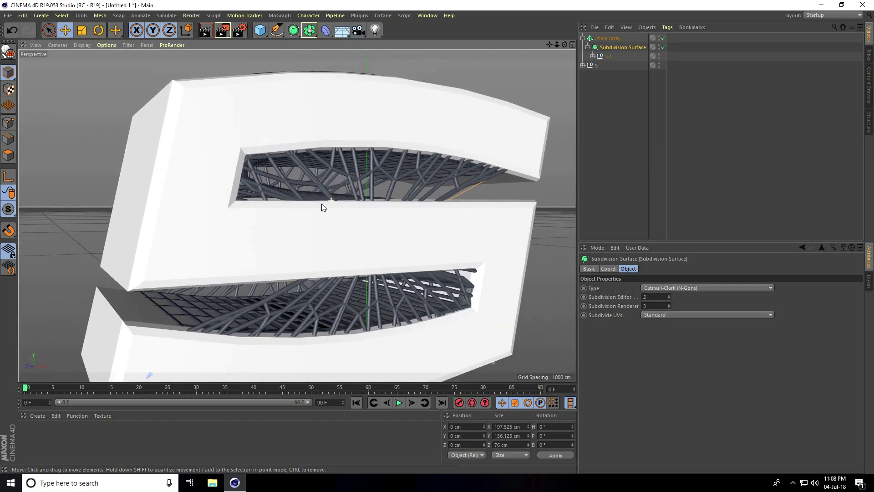
scroll(323, 206, down, 5)
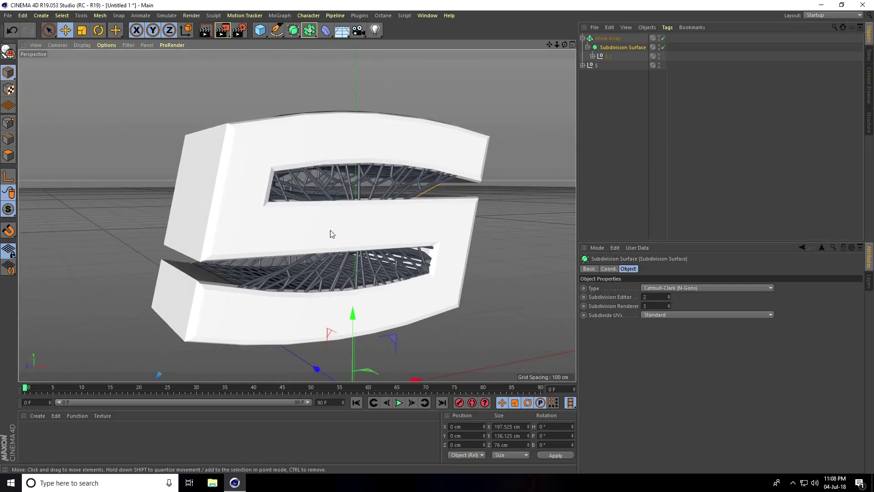
Load the MercyMat materials file and apply the red material to the S
click(35, 415)
click(59, 363)
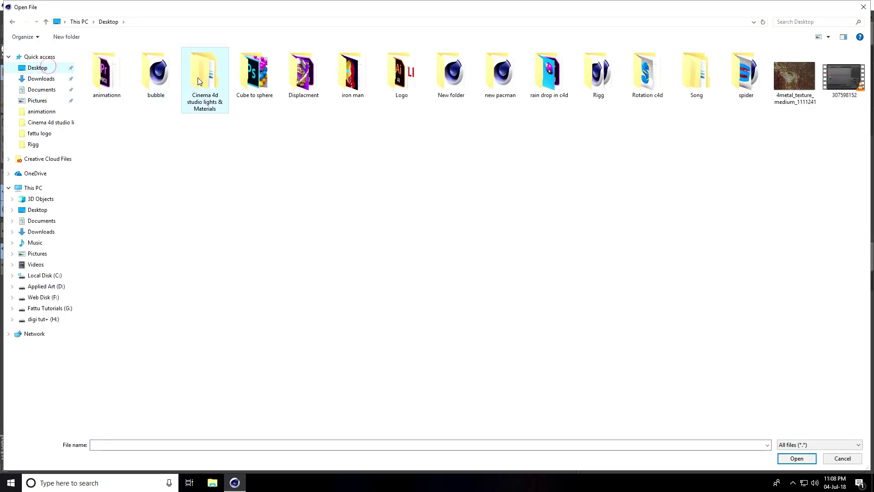
double_click(199, 77)
double_click(141, 64)
click(152, 73)
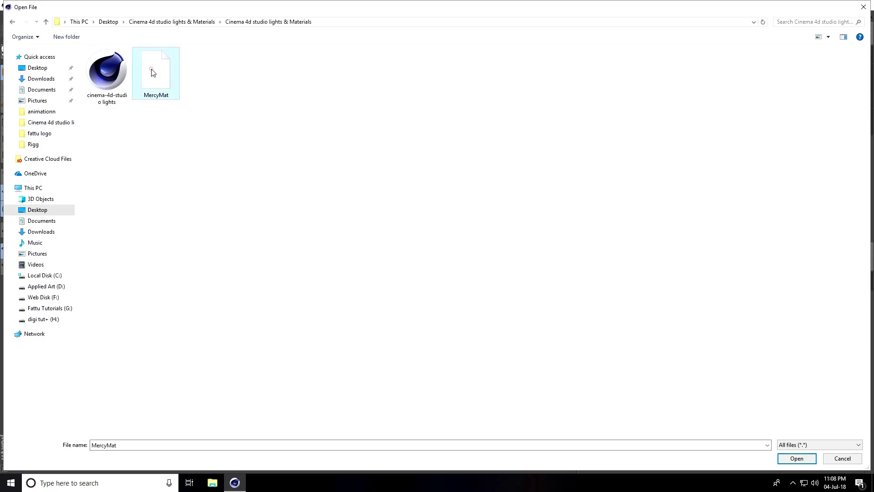
click(782, 462)
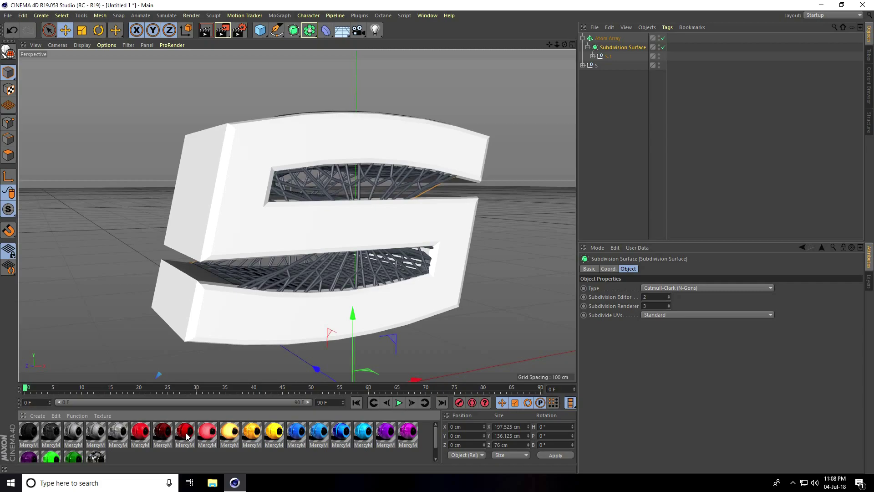
drag(187, 437, 595, 64)
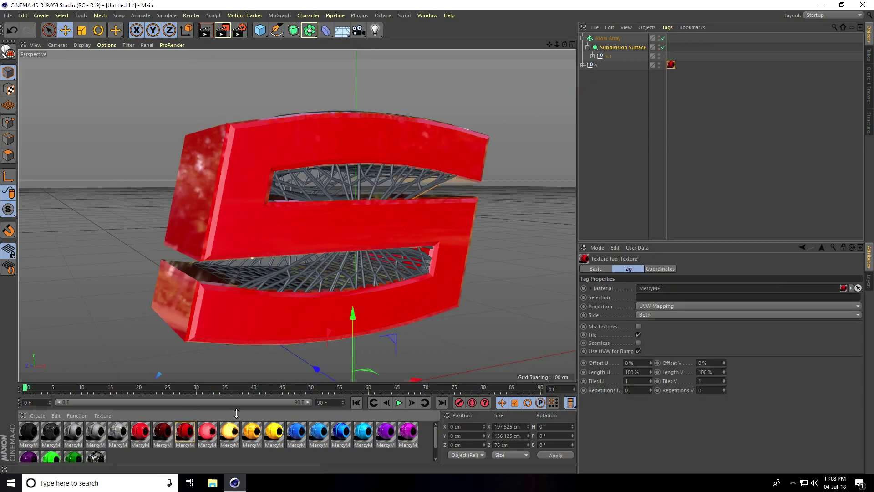
Make MercyMP pure white (diffusion off, brightness 100%) and apply it to the Atom Array
double_click(118, 433)
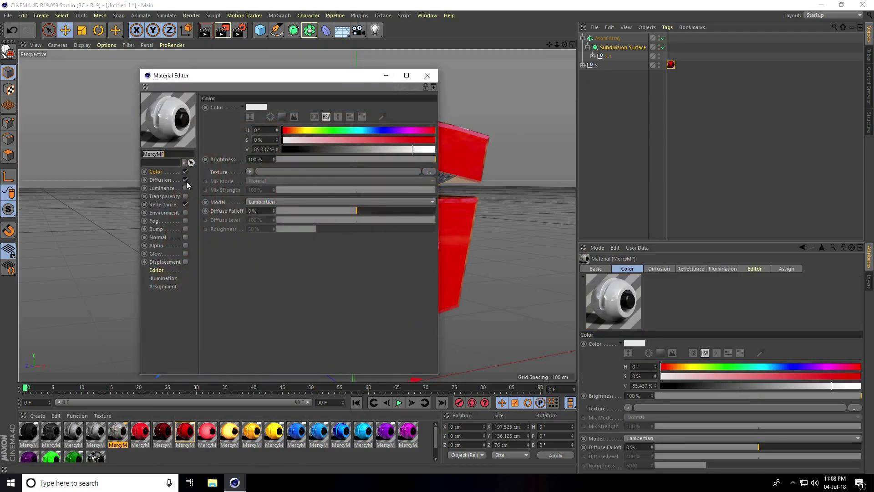
click(186, 180)
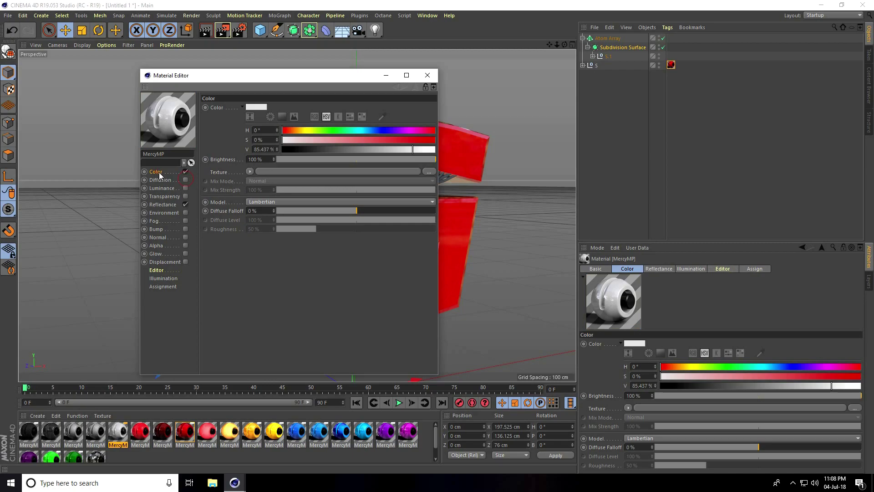
drag(429, 150, 454, 151)
click(427, 75)
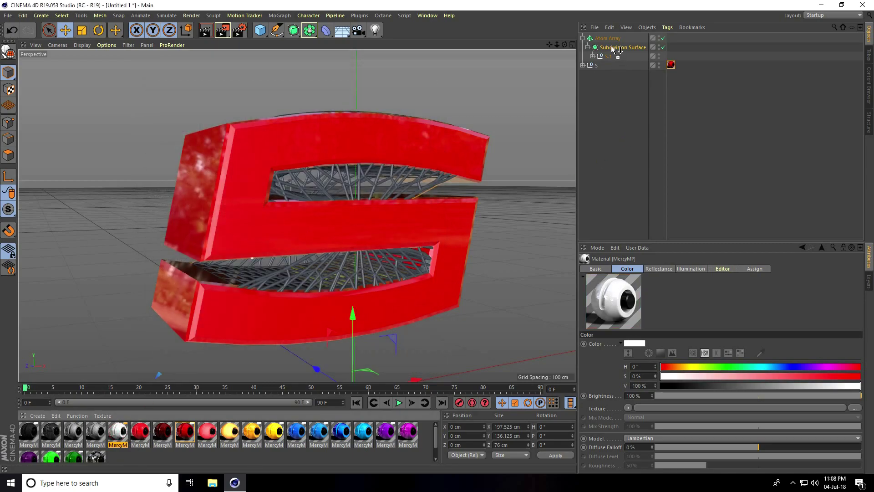
drag(126, 442, 608, 40)
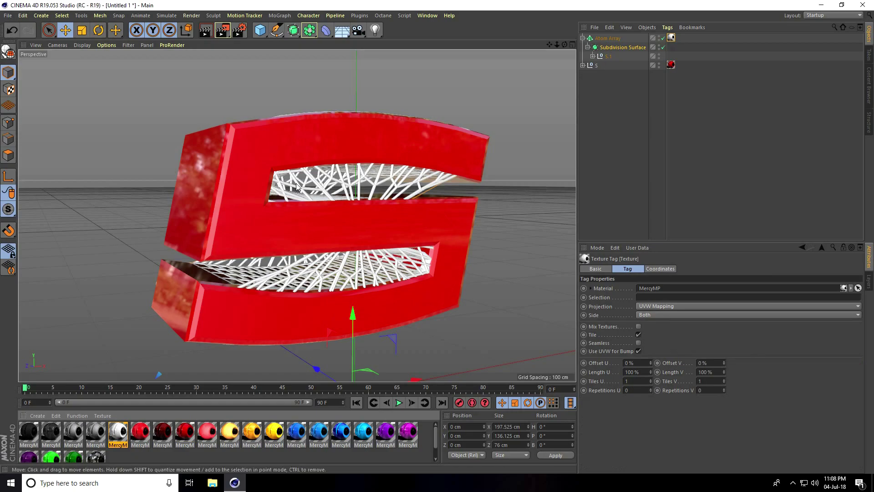
Merge the studio lights file into the scene and add a camera
click(8, 16)
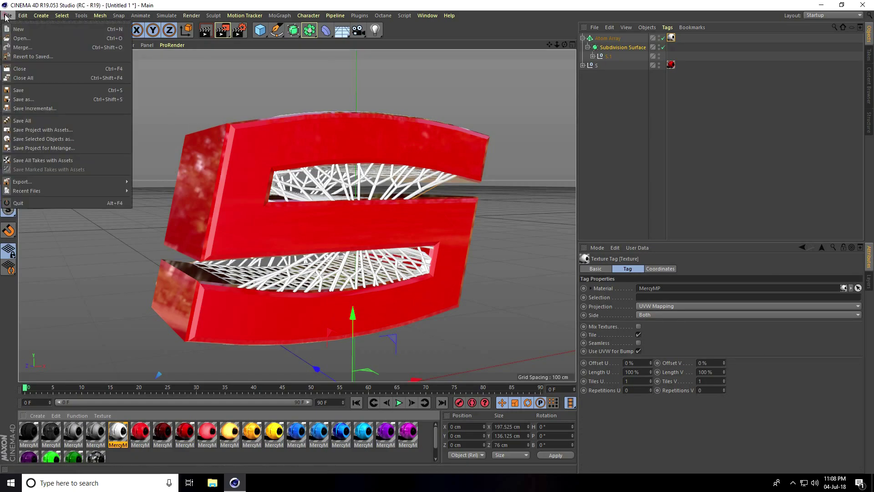
click(22, 49)
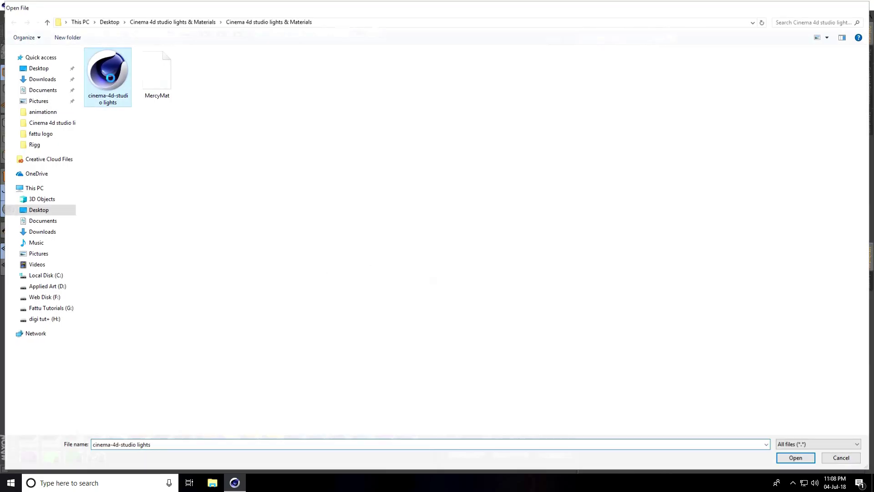
double_click(106, 77)
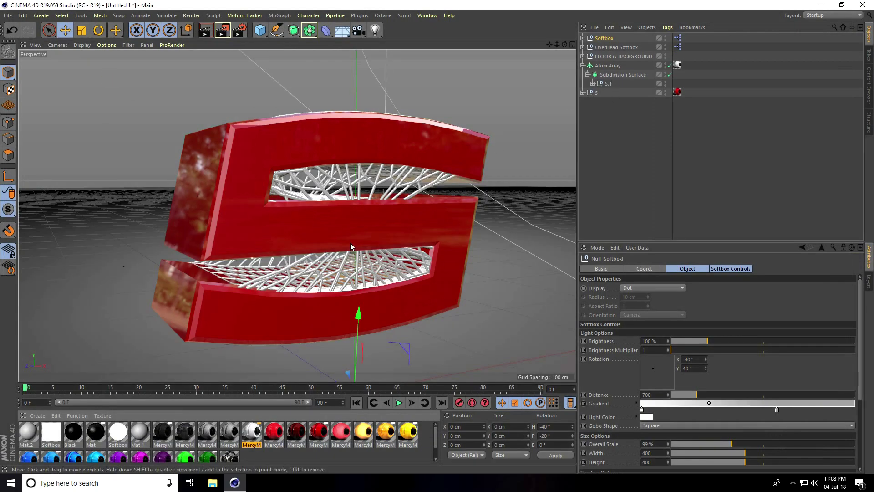
scroll(328, 192, down, 3)
scroll(327, 193, up, 3)
scroll(328, 193, down, 1)
scroll(328, 193, down, 2)
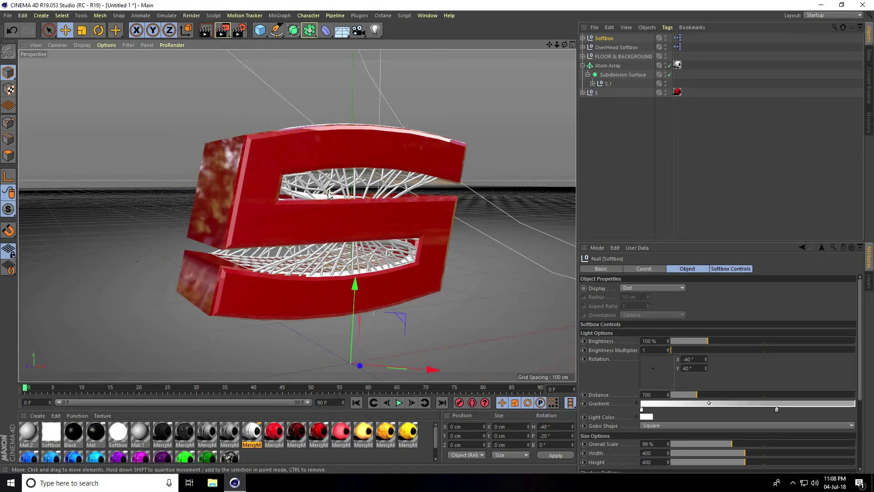
click(357, 31)
click(388, 40)
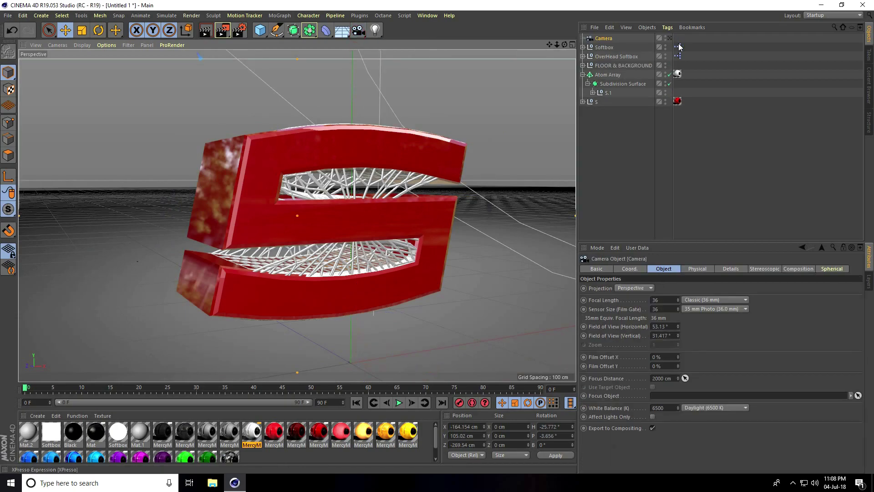
scroll(254, 318, down, 5)
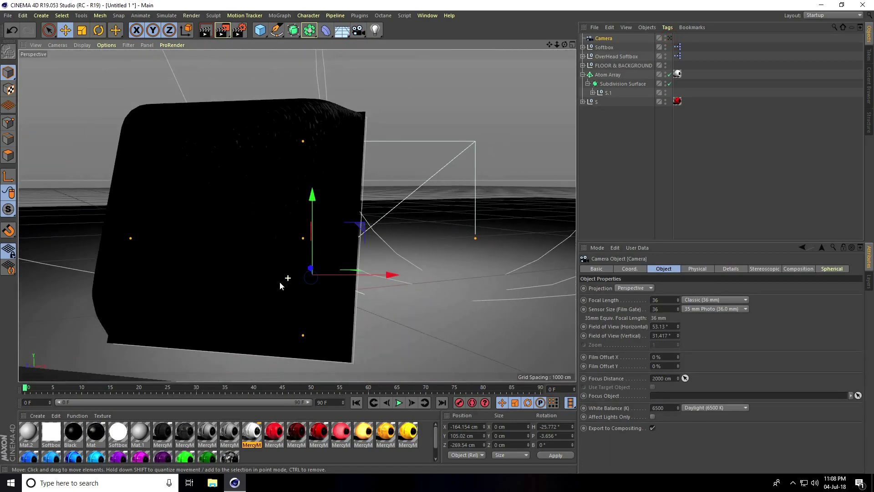
scroll(264, 280, down, 3)
scroll(232, 307, down, 3)
scroll(273, 233, down, 1)
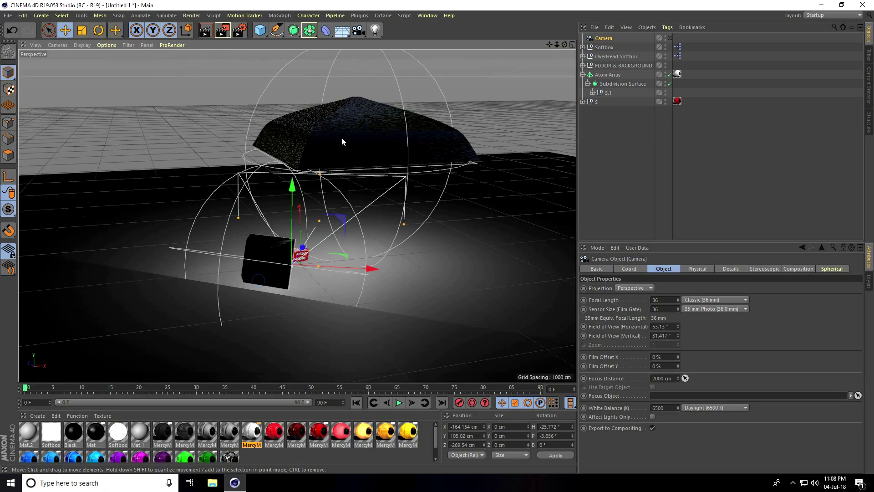
Shift the OverHead Softbox left along X and look through the new camera
click(342, 137)
click(584, 55)
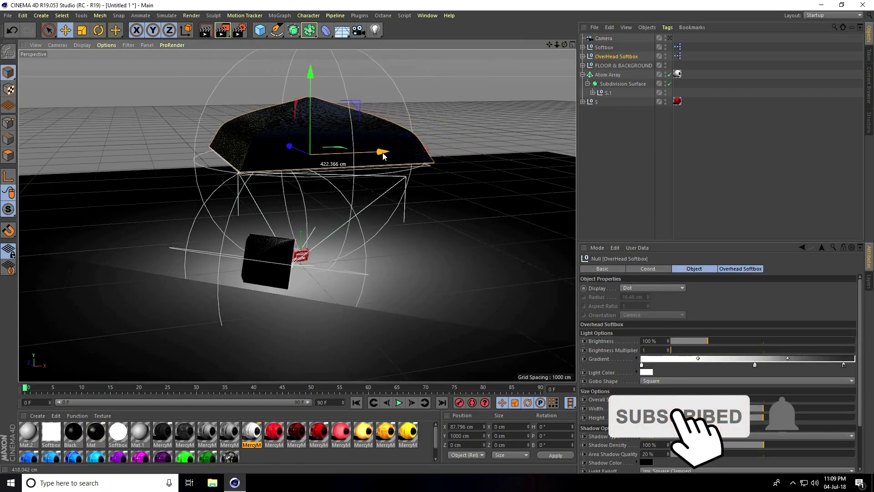
drag(420, 150, 364, 157)
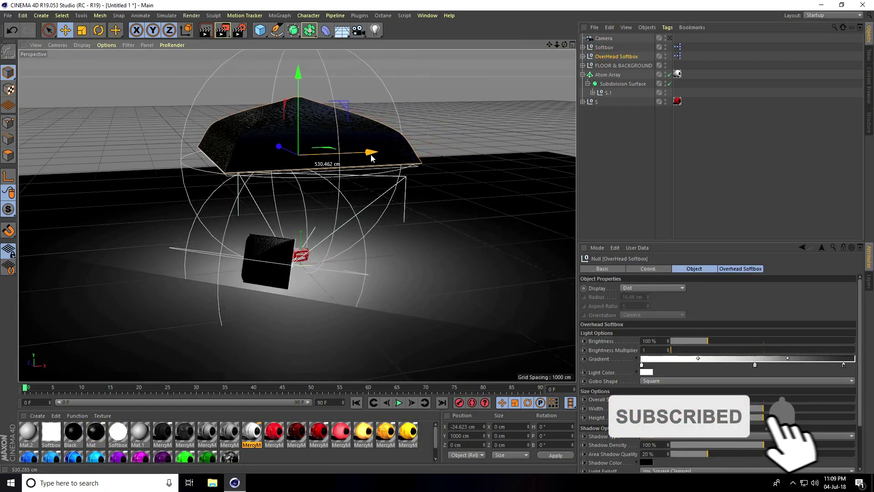
click(669, 38)
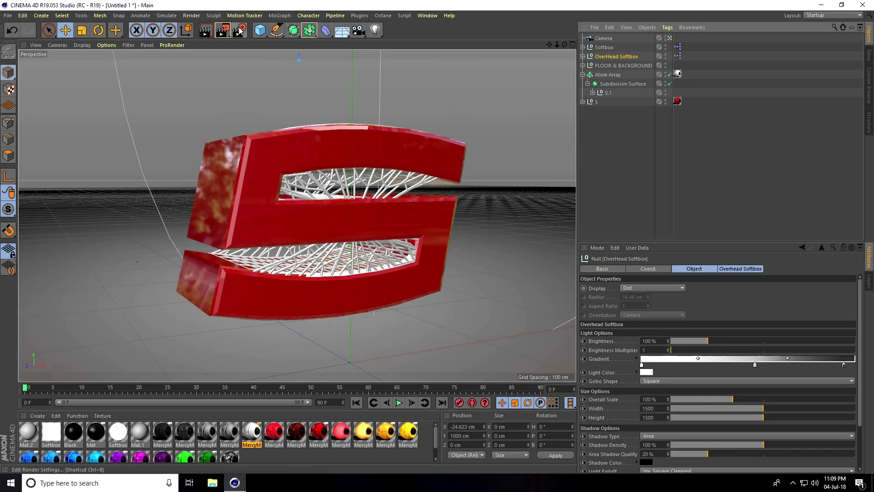
Add Ambient Occlusion with 128 maximum samples and 100% accuracy
click(239, 30)
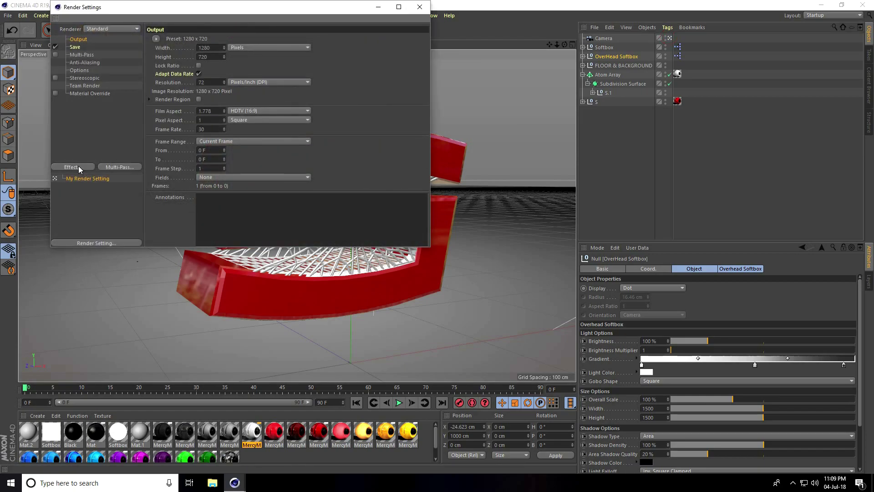
click(78, 166)
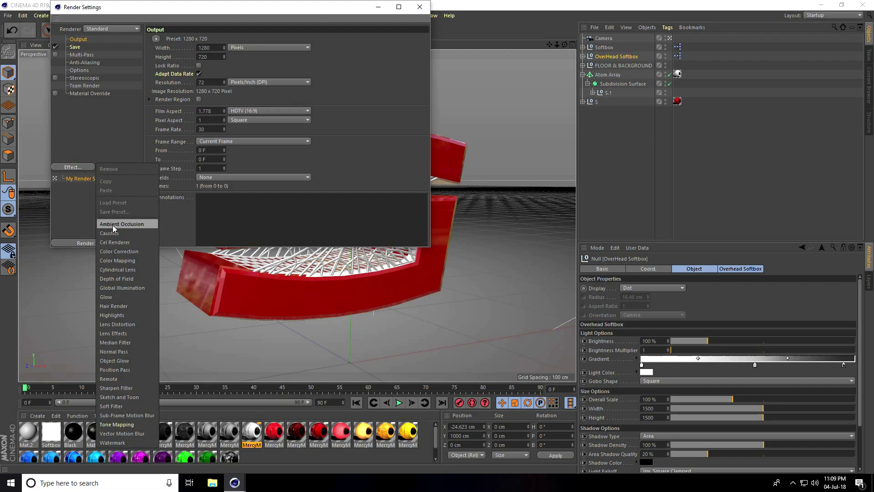
click(130, 224)
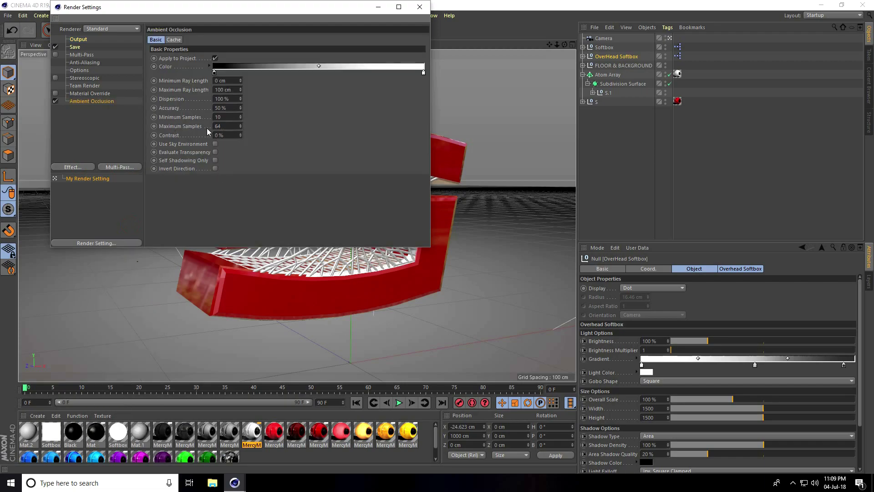
click(217, 127)
text(12)
key(shift+Tab)
key(shift+Tab)
text(100)
key(Return)
Add Global Illumination and set anti-aliasing to Best
click(81, 167)
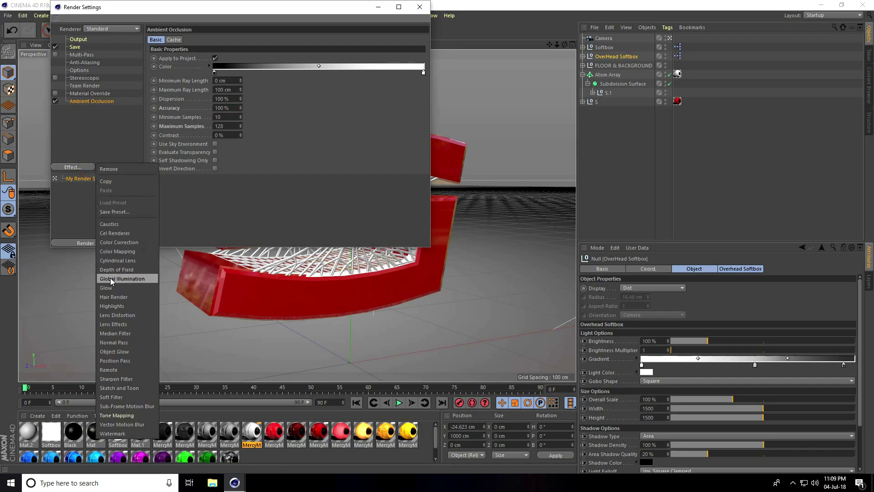
click(132, 278)
click(88, 63)
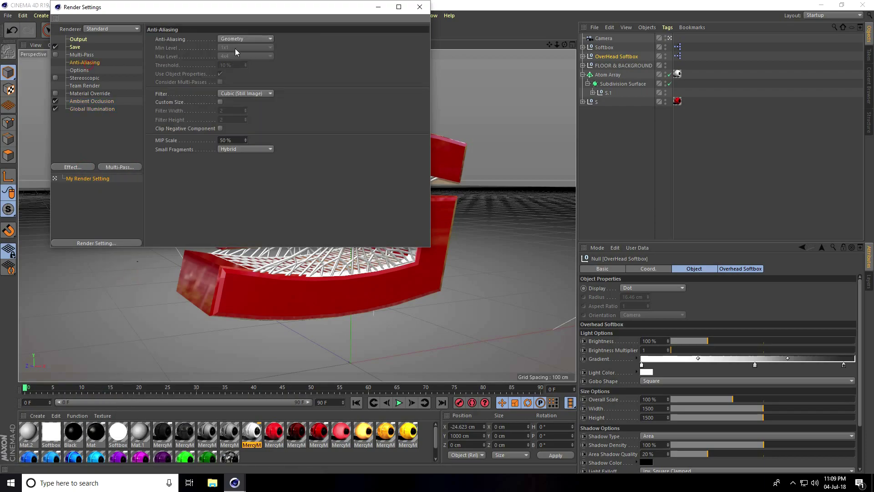
click(240, 39)
click(228, 66)
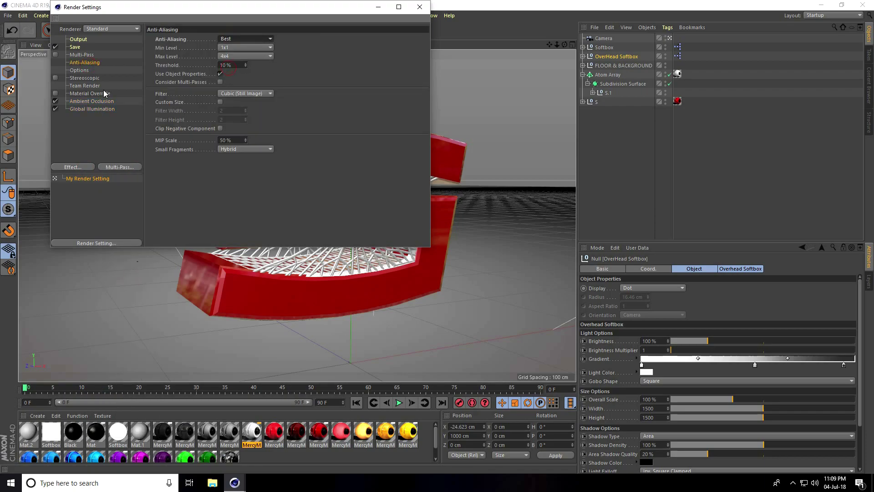
Set the output to the HDTV 1080 29.97 preset (1920×1080)
click(79, 41)
click(156, 39)
mouse_move(168, 66)
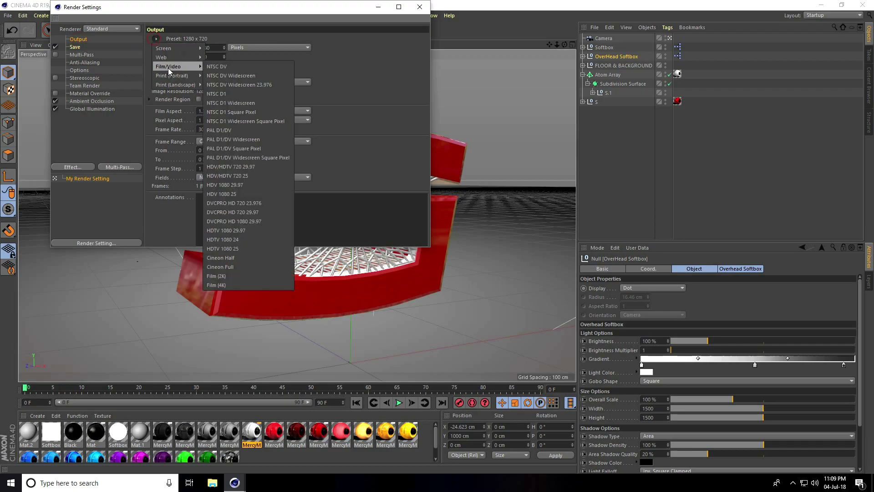
click(236, 231)
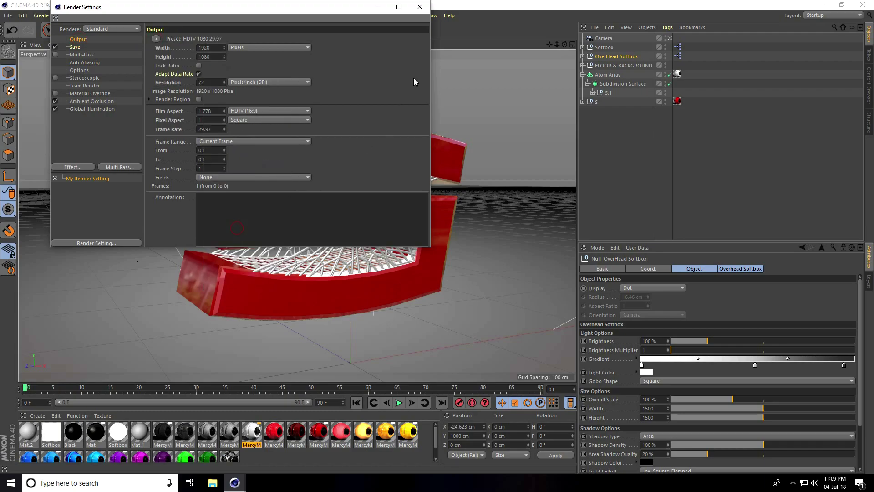
click(419, 7)
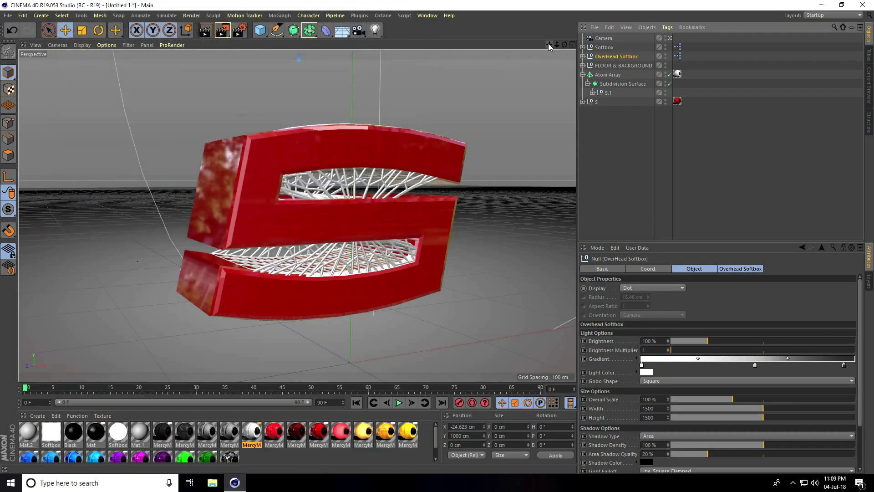
Frame the red S close in view and start the render to the Picture Viewer
drag(557, 45, 437, 237)
key(ctrl+shift+z)
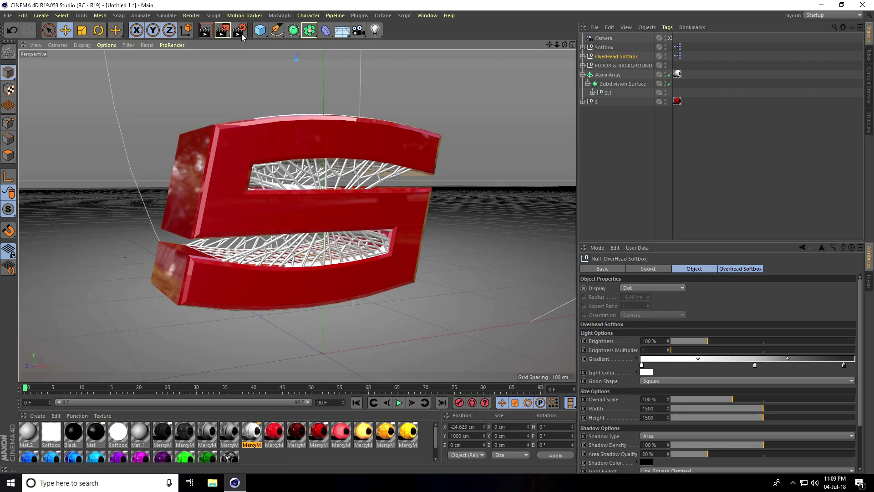
click(221, 30)
click(212, 141)
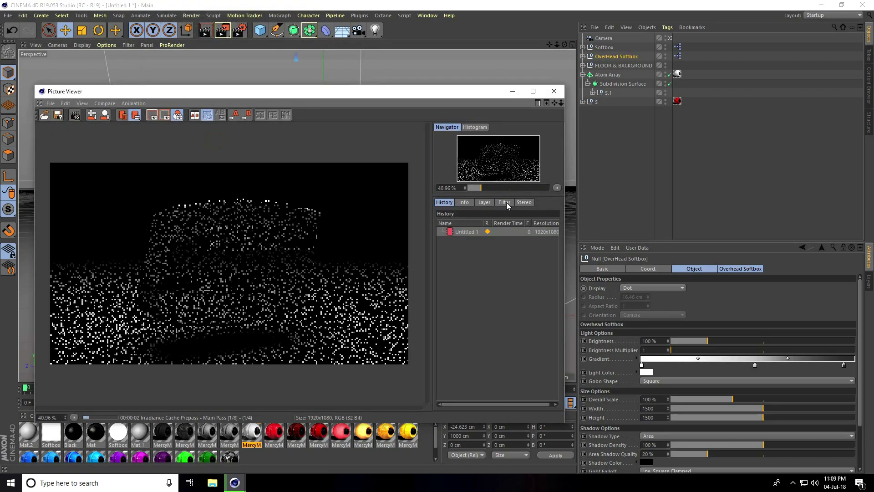
Enable the image filter with Saturation 20% and Contrast 10%
click(505, 203)
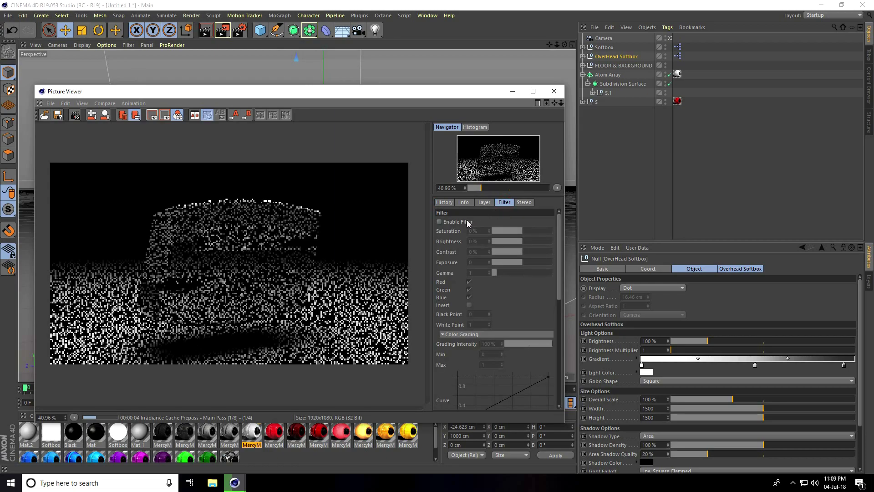
click(439, 221)
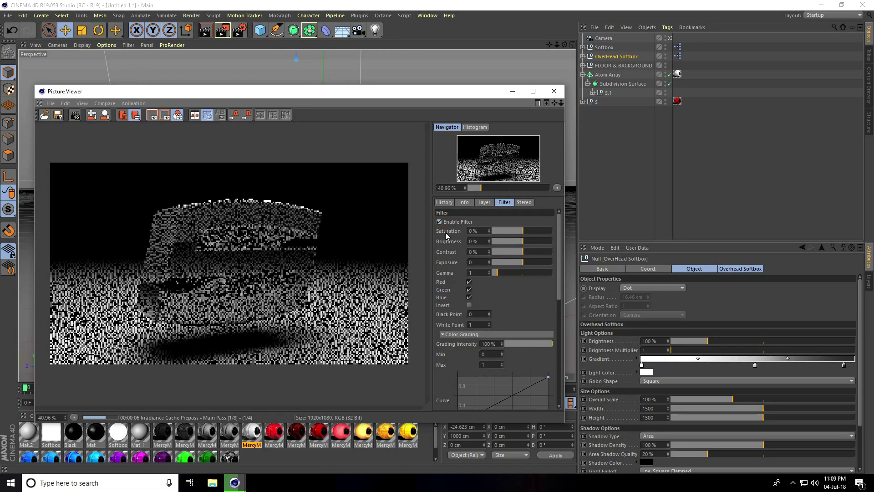
text(20)
key(Return)
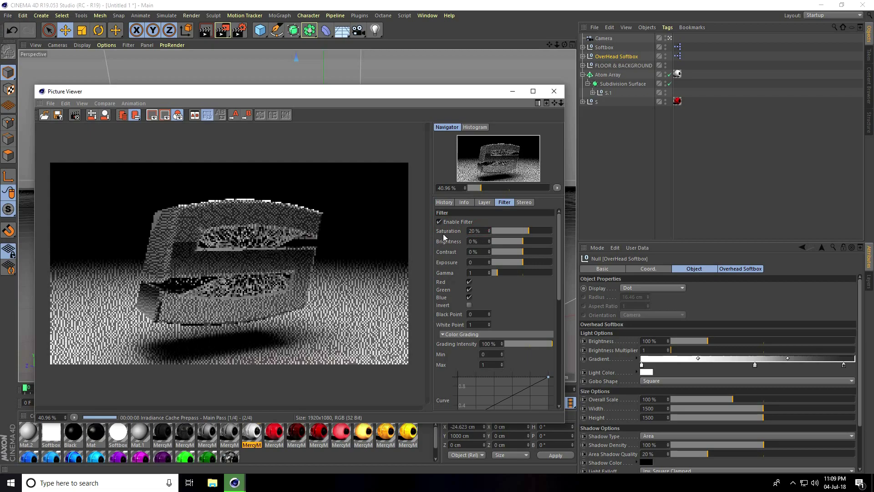
key(Tab)
key(Tab)
text(10)
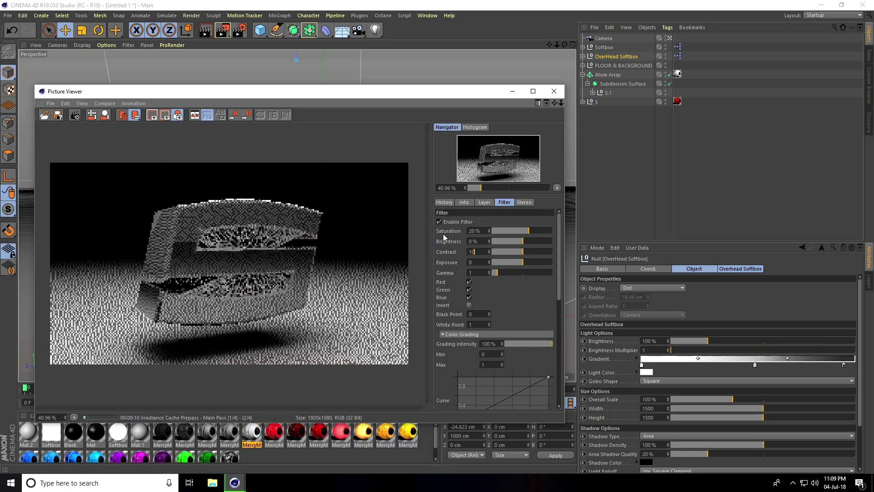
key(Return)
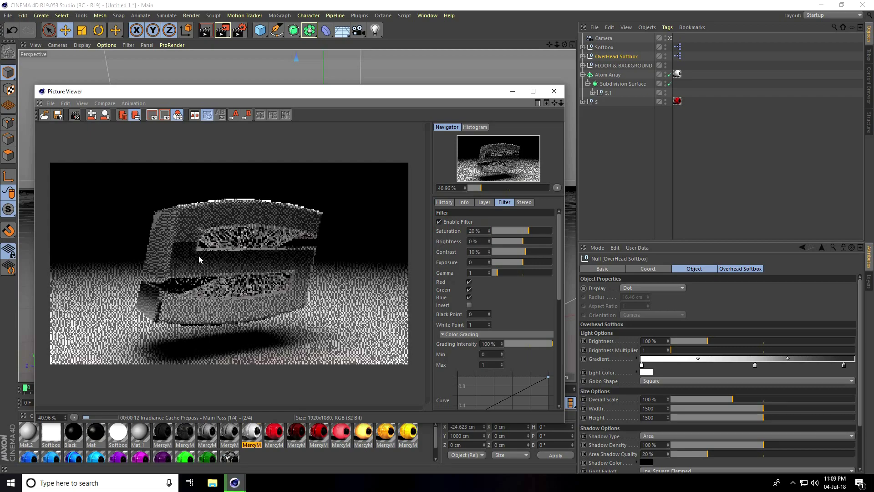